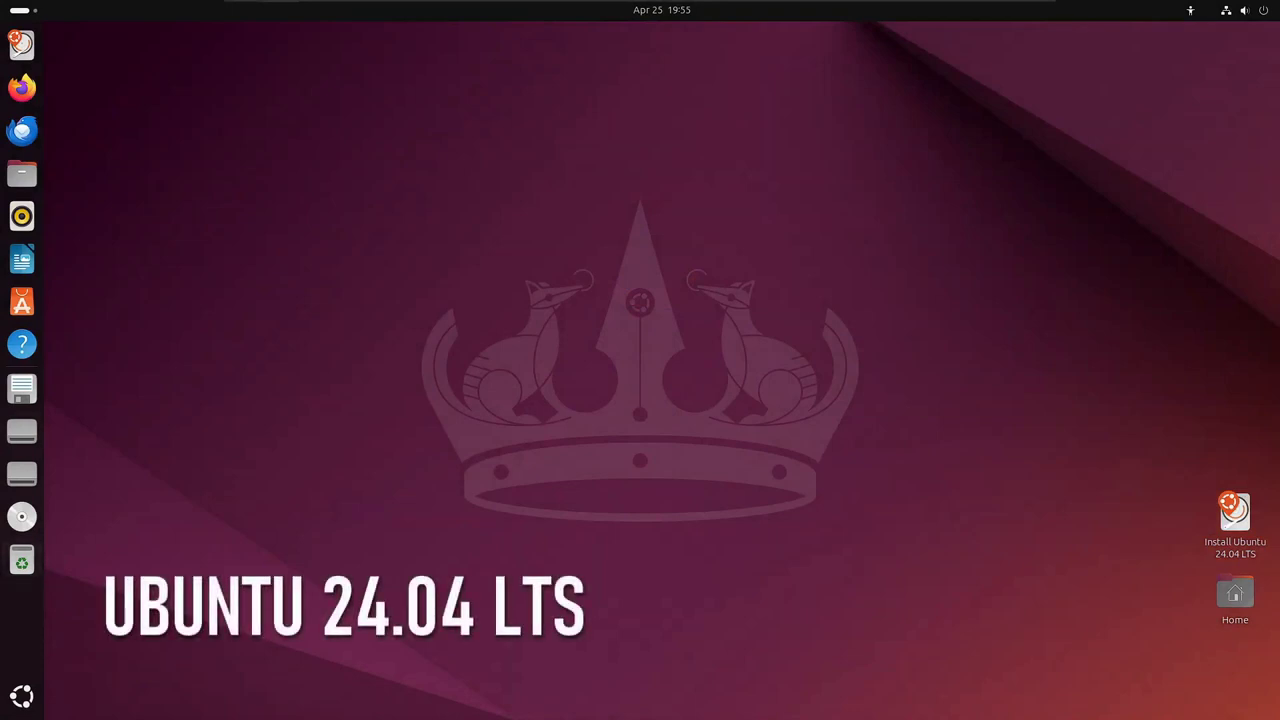
# Open the System About page in Settings and check the installed operating system version
pyautogui.click(22, 696)
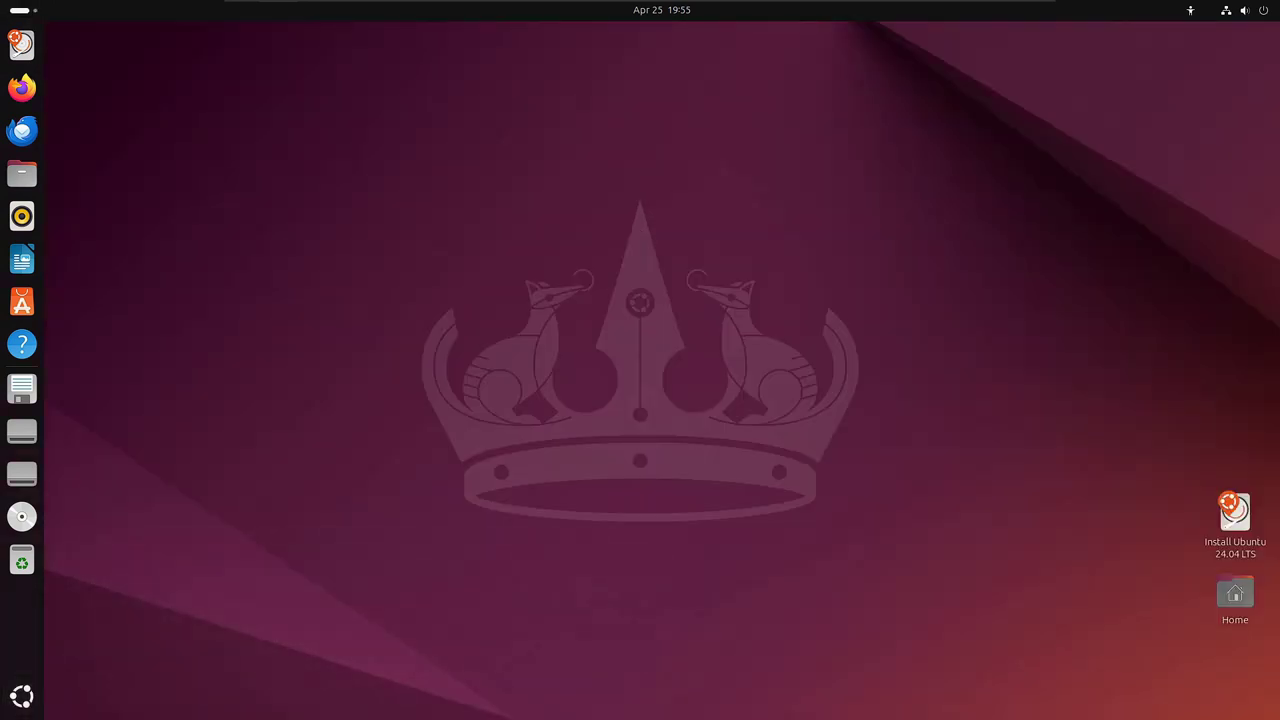
pyautogui.scroll(-5, 415, 460)
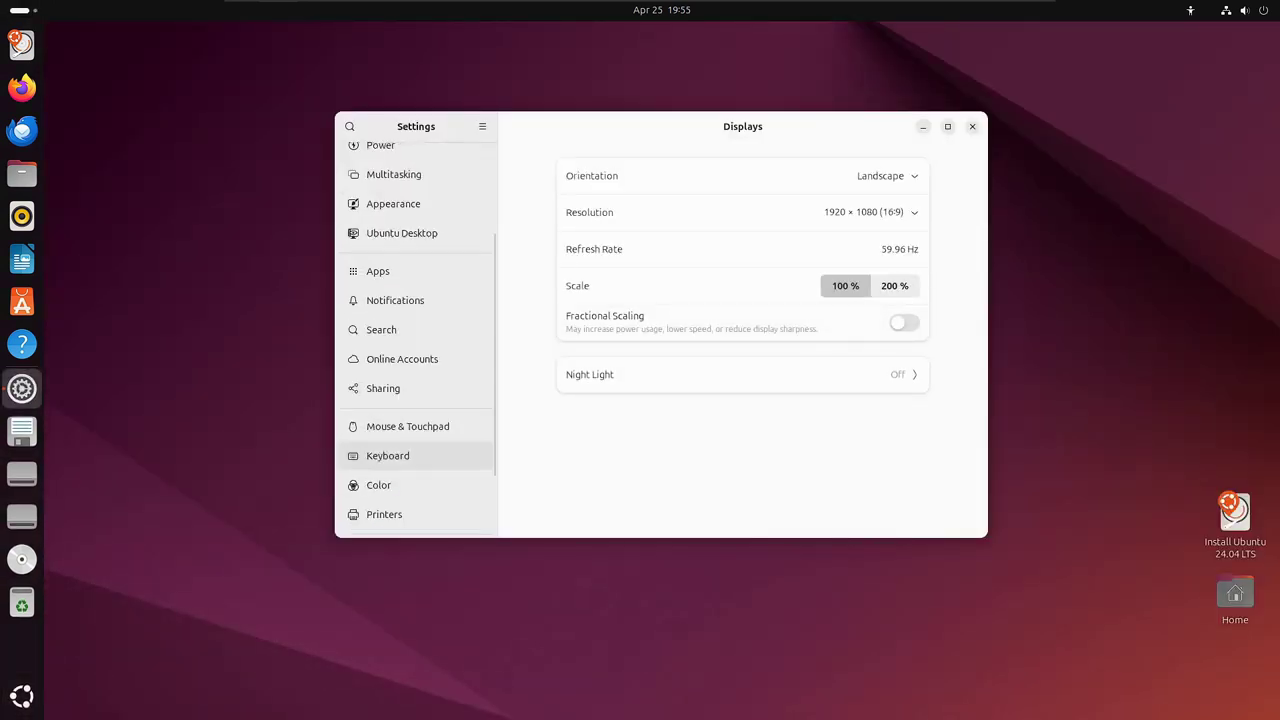
pyautogui.click(381, 518)
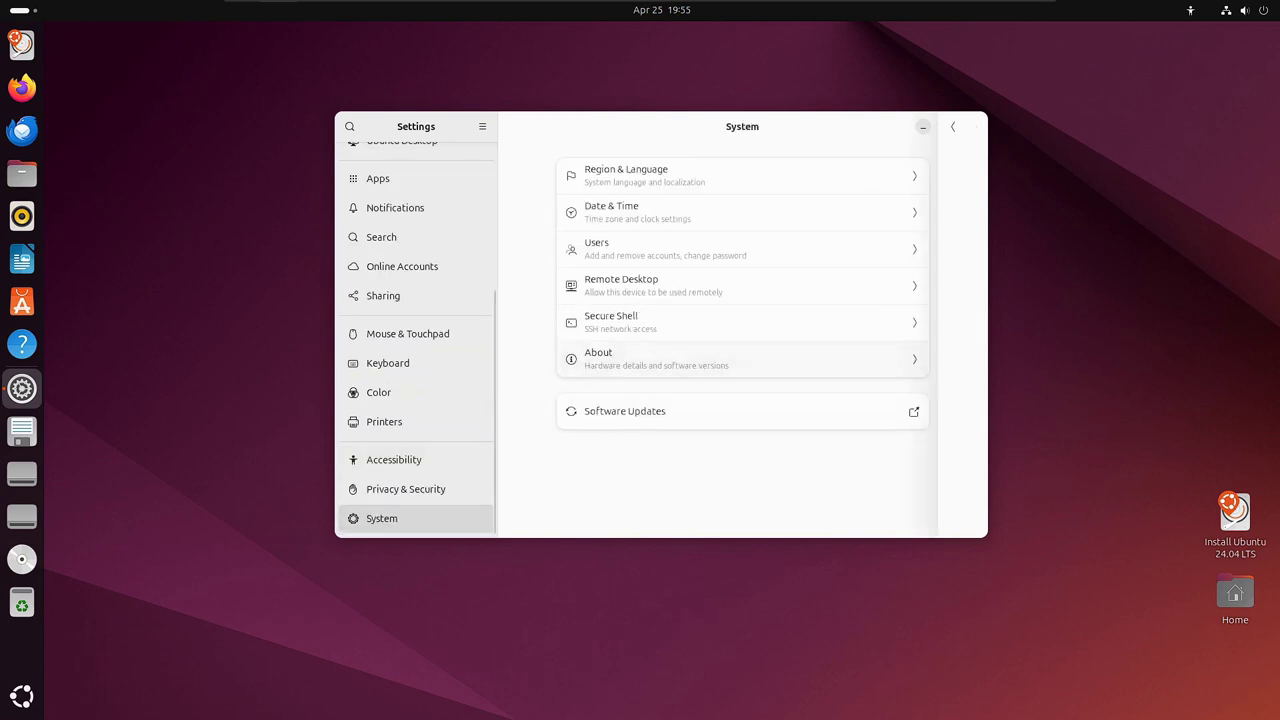
pyautogui.click(640, 358)
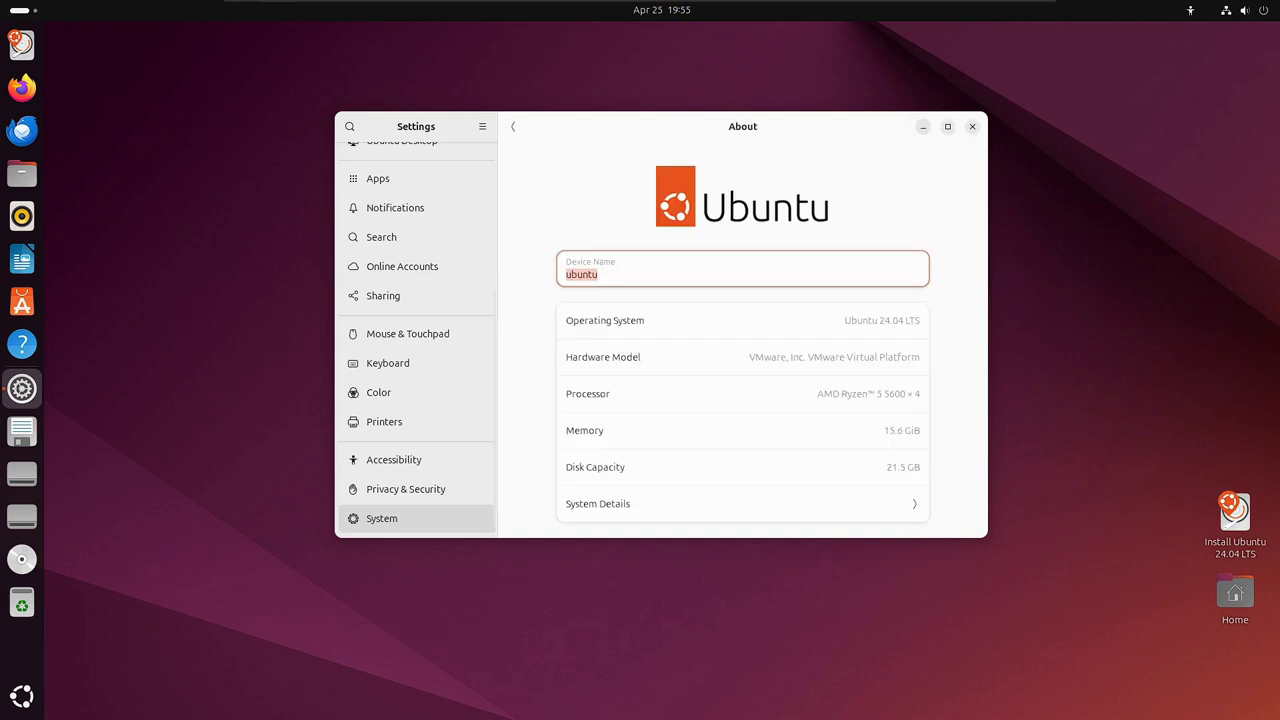
pyautogui.press('Tab')
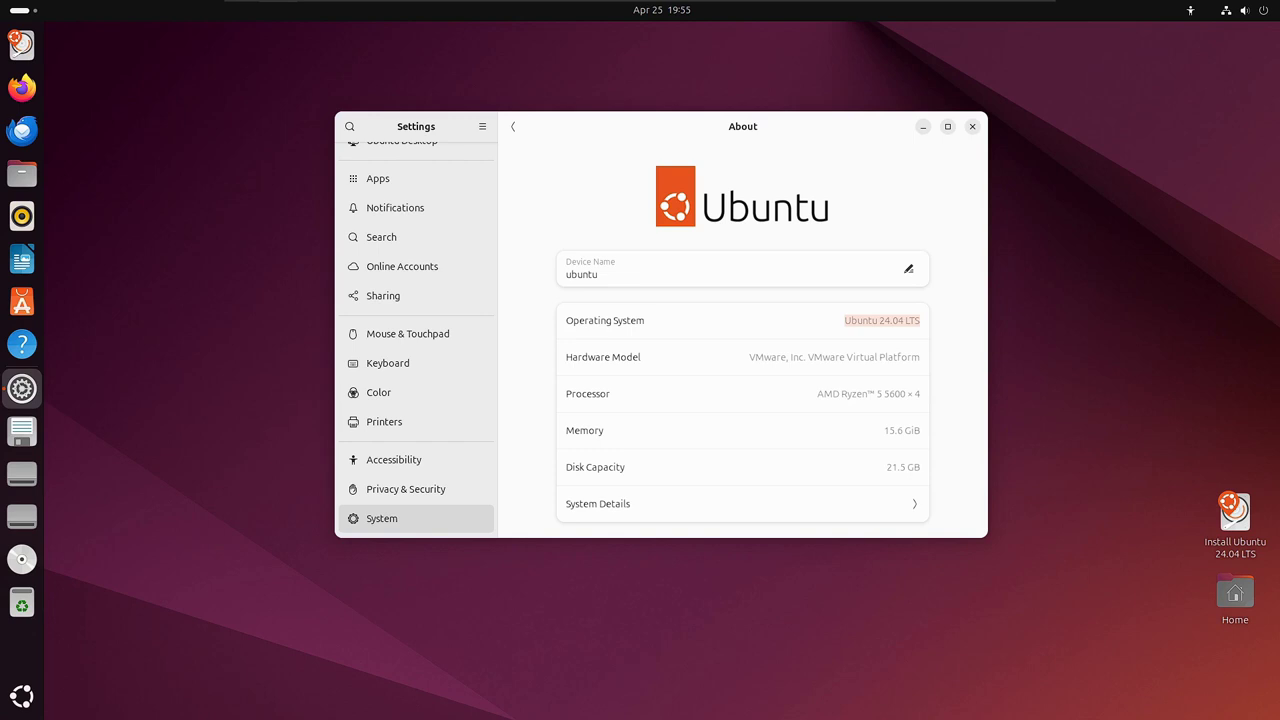
# Set the desktop appearance style to Dark and check the look in the file manager's Home folder
pyautogui.scroll(3, 415, 363)
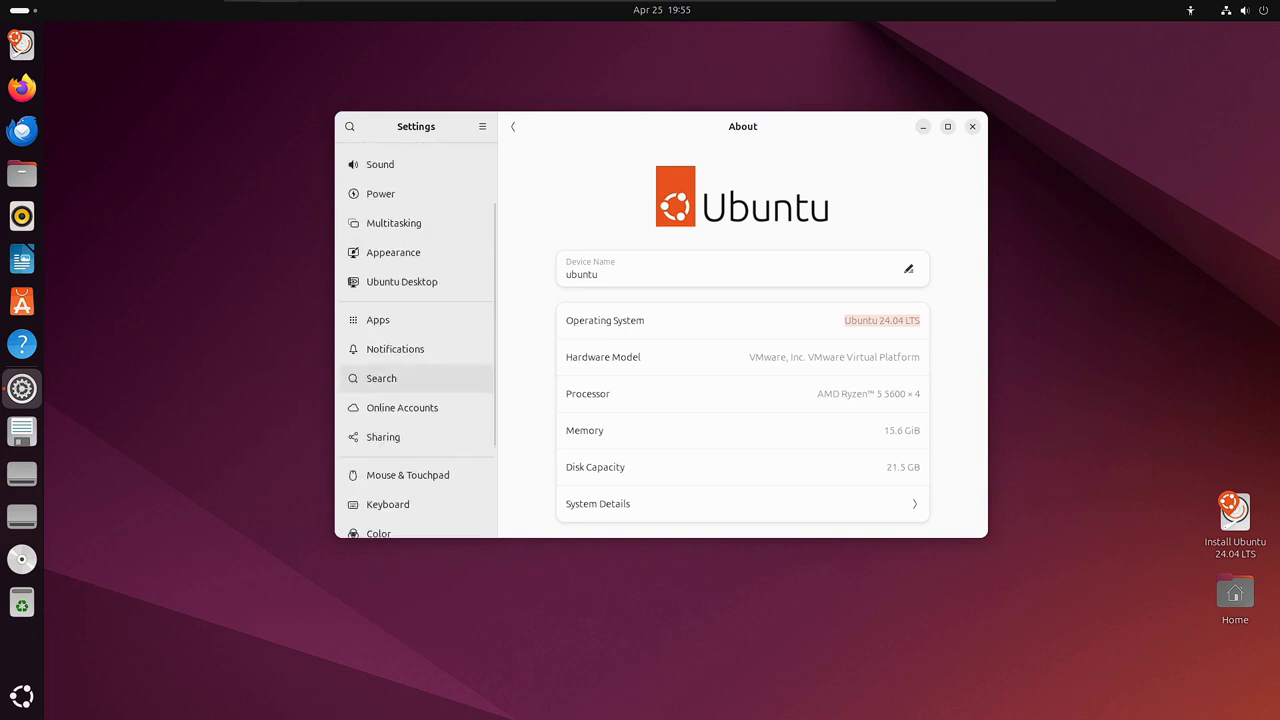
pyautogui.click(393, 252)
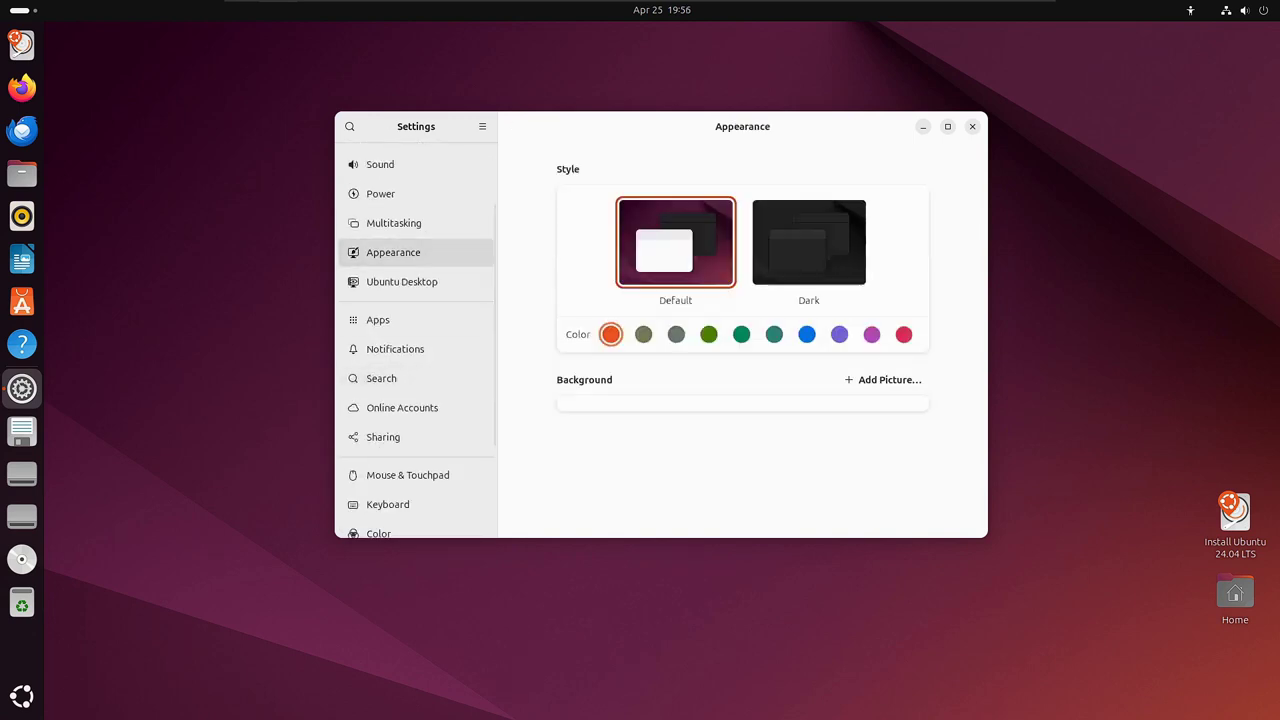
pyautogui.click(809, 242)
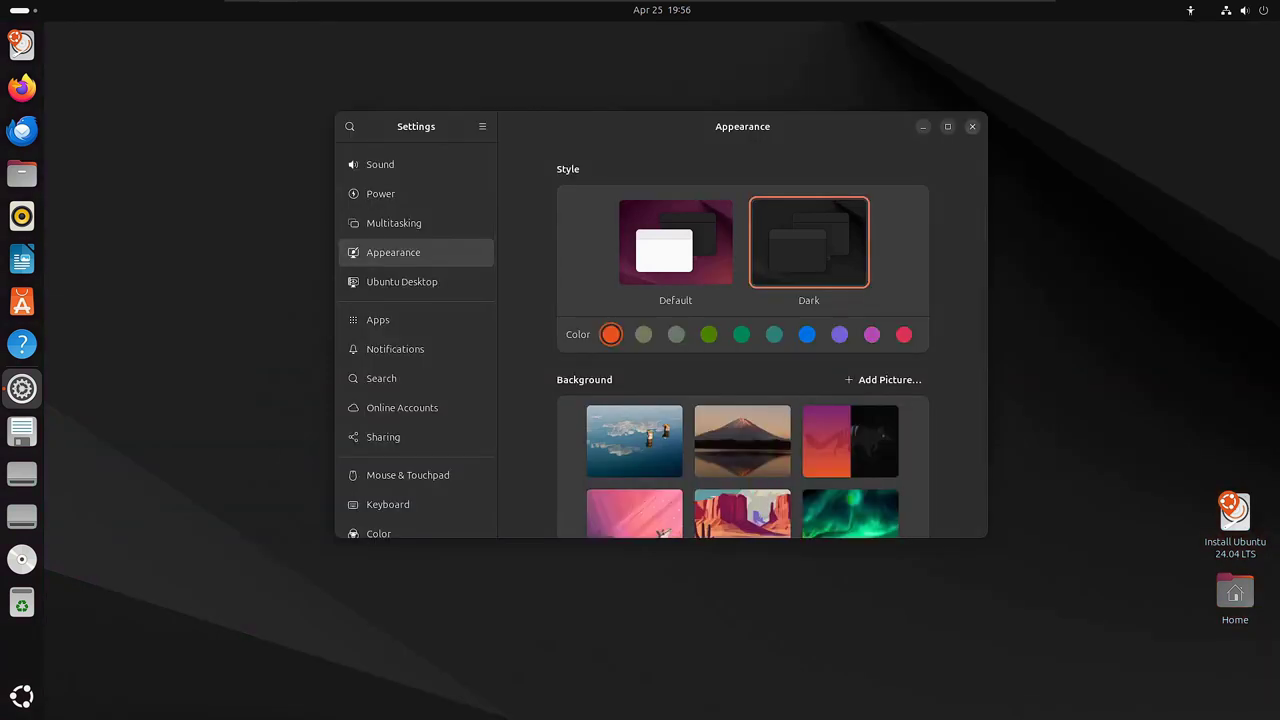
pyautogui.scroll(-1, 415, 420)
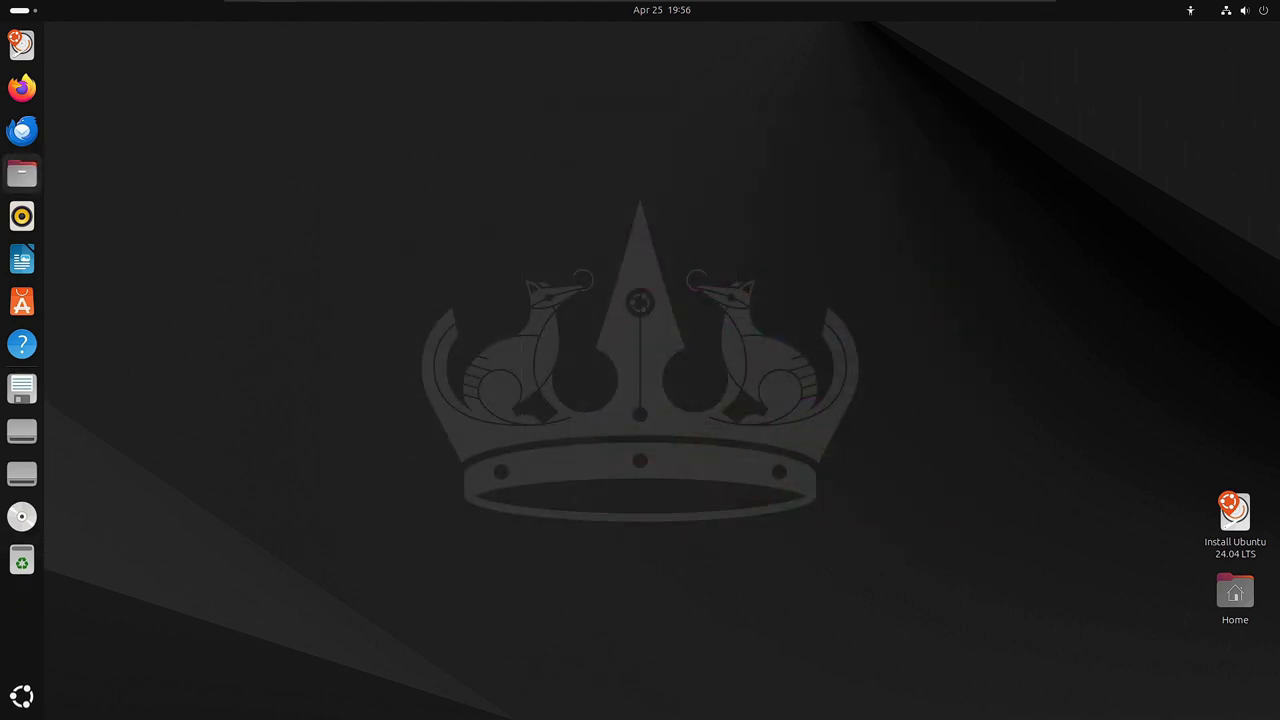
pyautogui.click(21, 173)
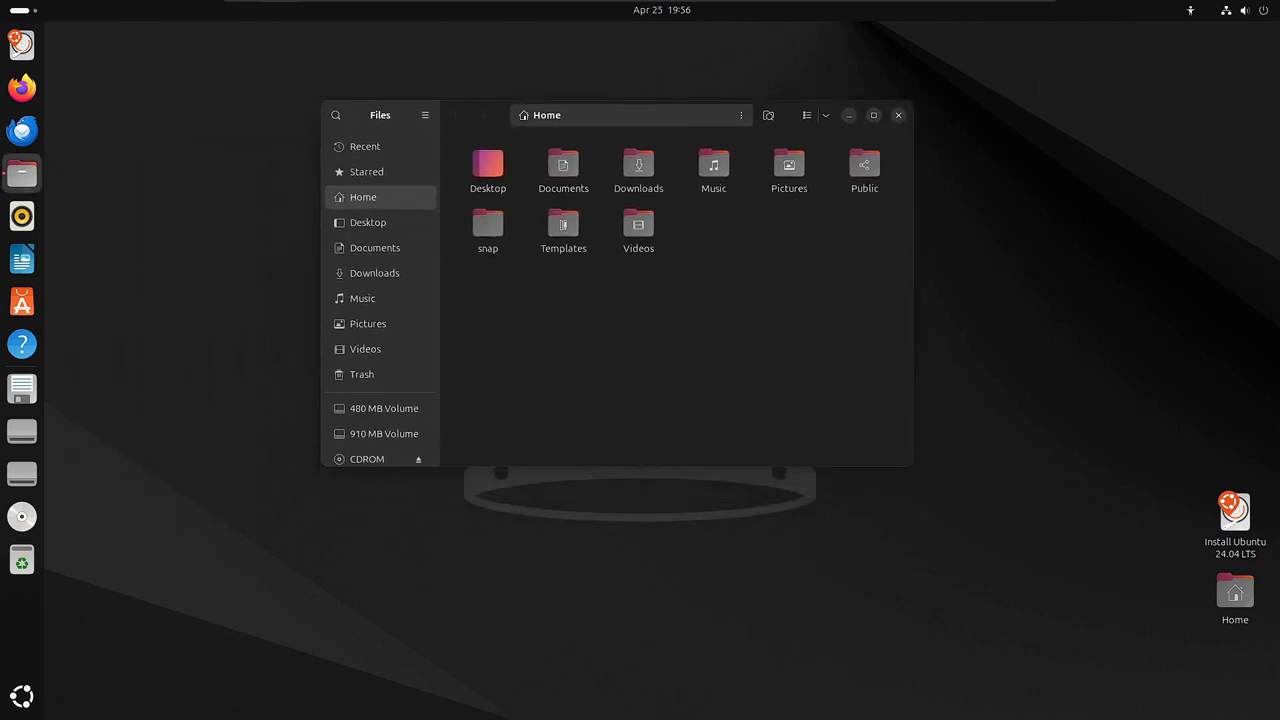
pyautogui.hotkey('ctrl', 'w')
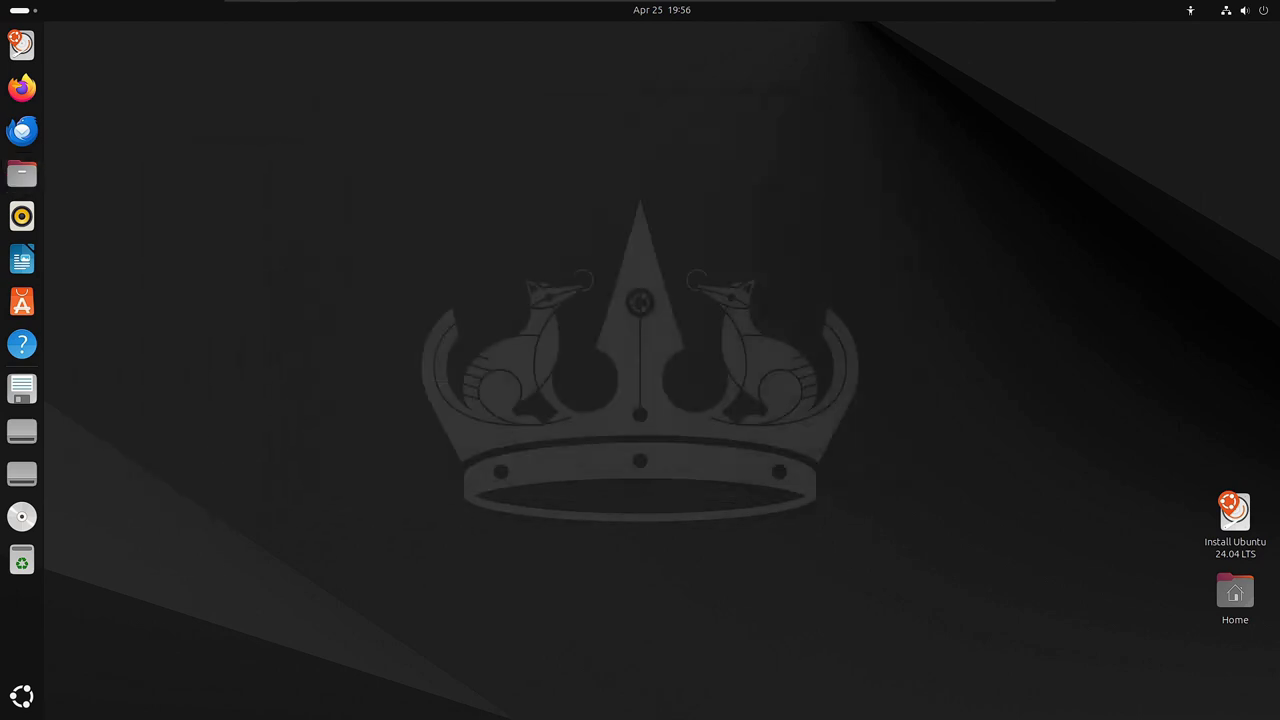
# Start the Ubuntu installer and accept English, the default accessibility settings and the English (US) keyboard layout
pyautogui.click(21, 44)
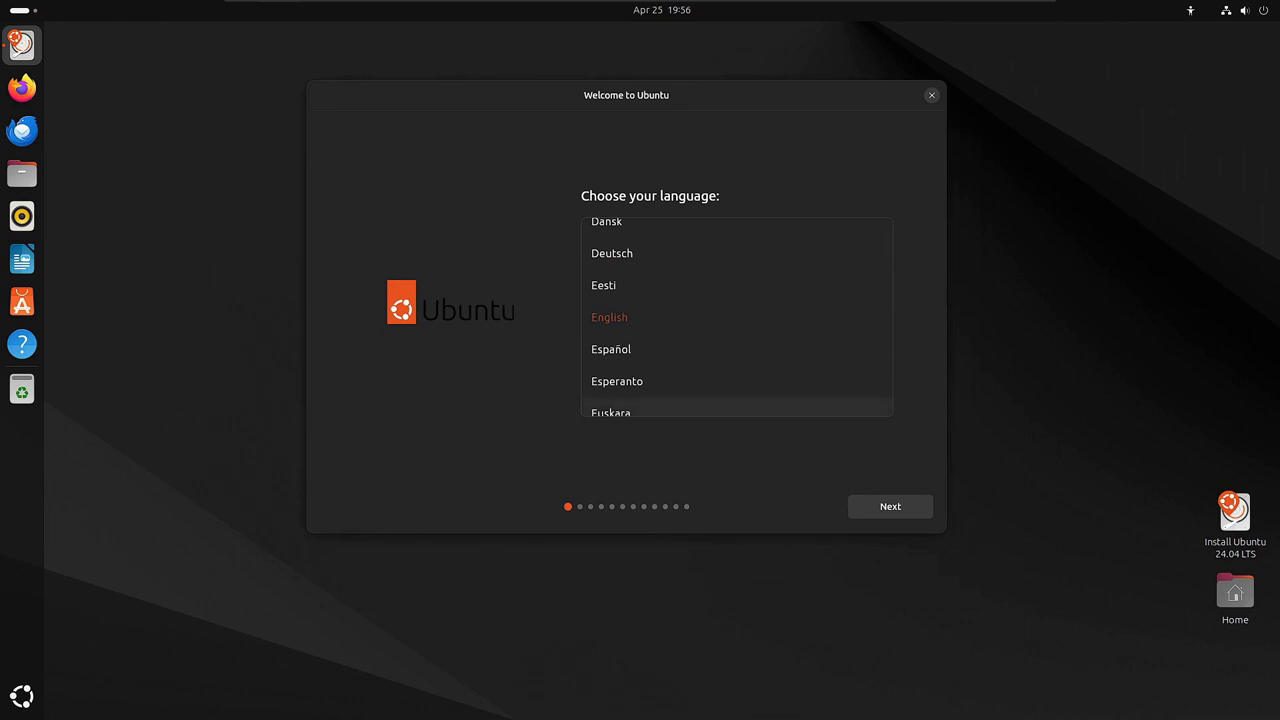
pyautogui.click(890, 506)
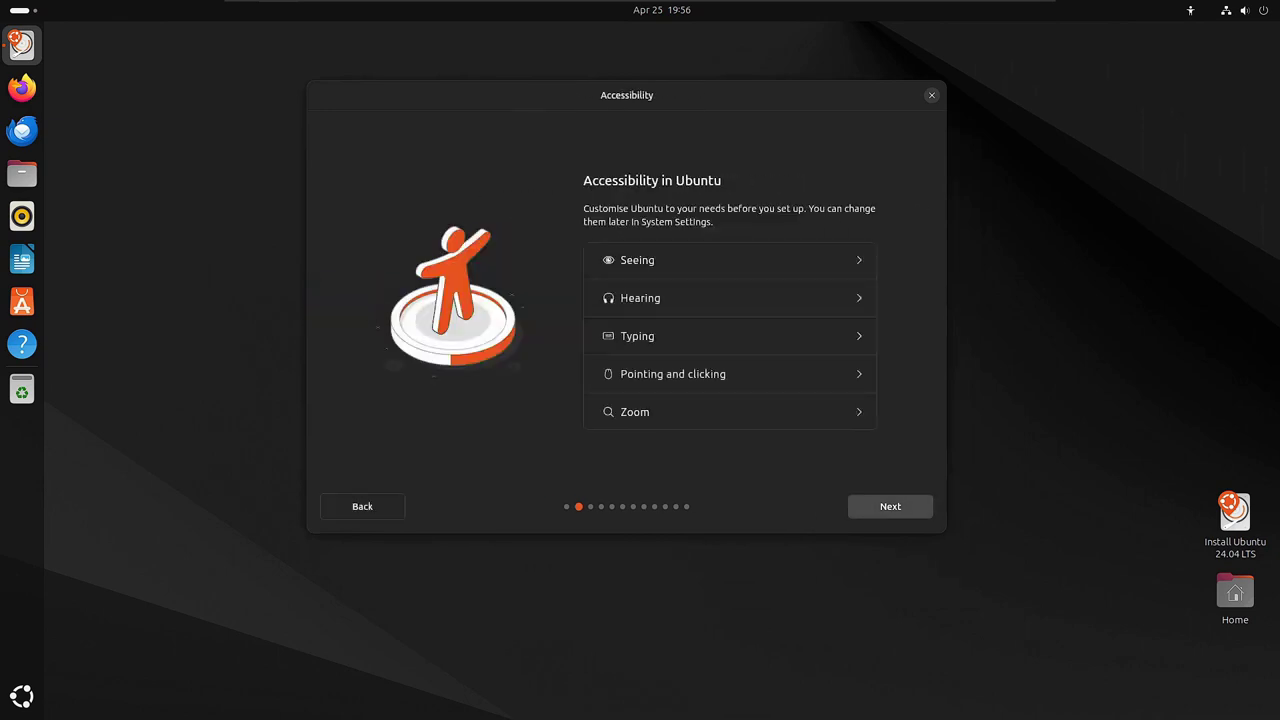
pyautogui.click(890, 506)
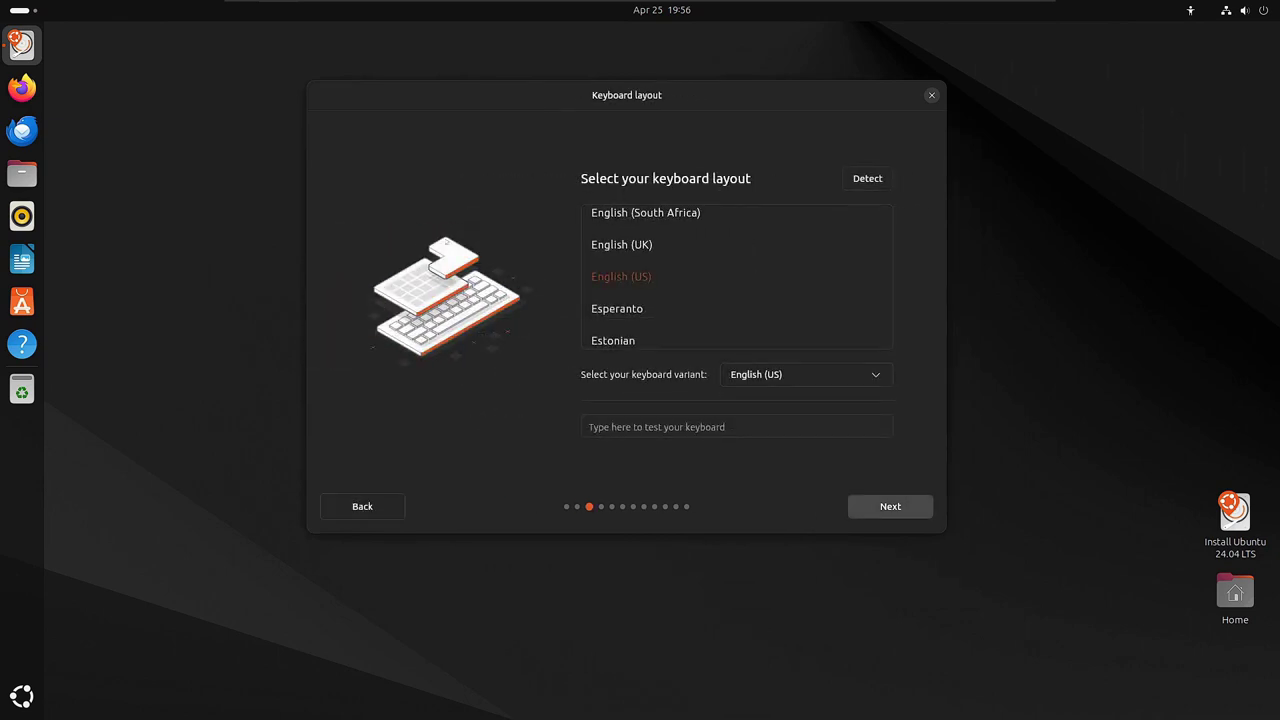
pyautogui.click(890, 506)
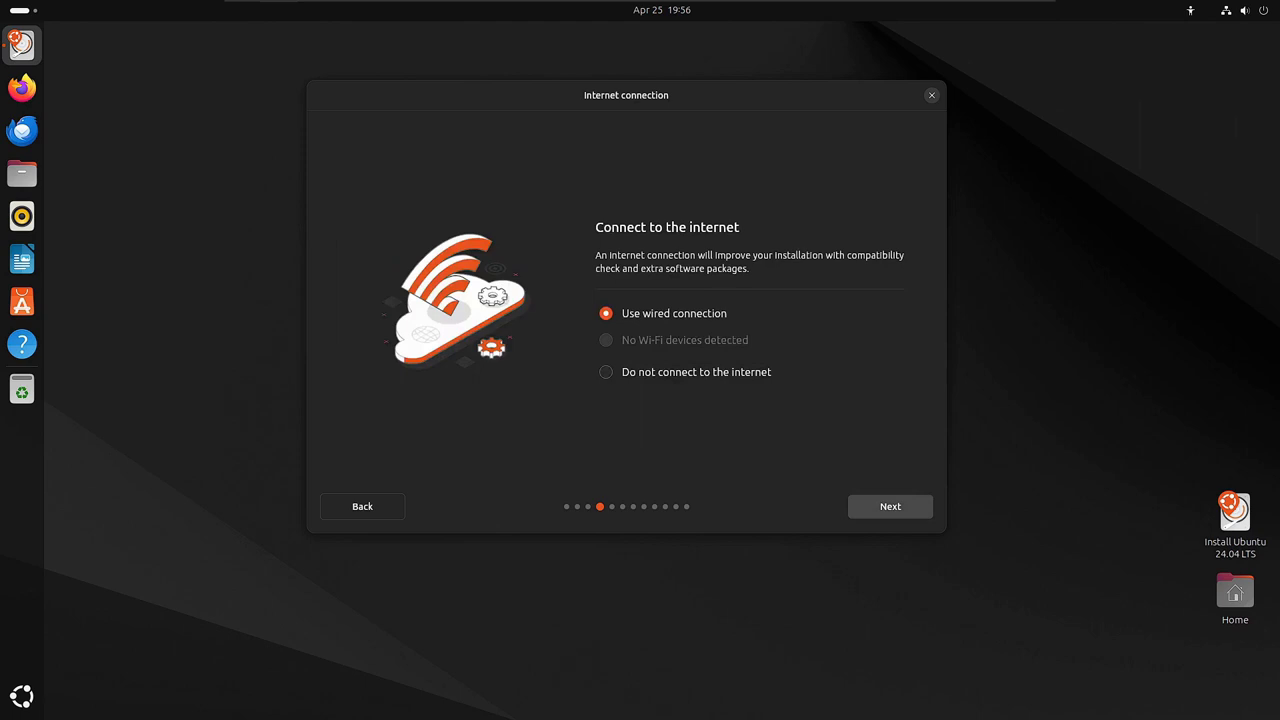
# Continue the installer with the wired connection, interactive installation, default app selection and no proprietary software
pyautogui.click(890, 506)
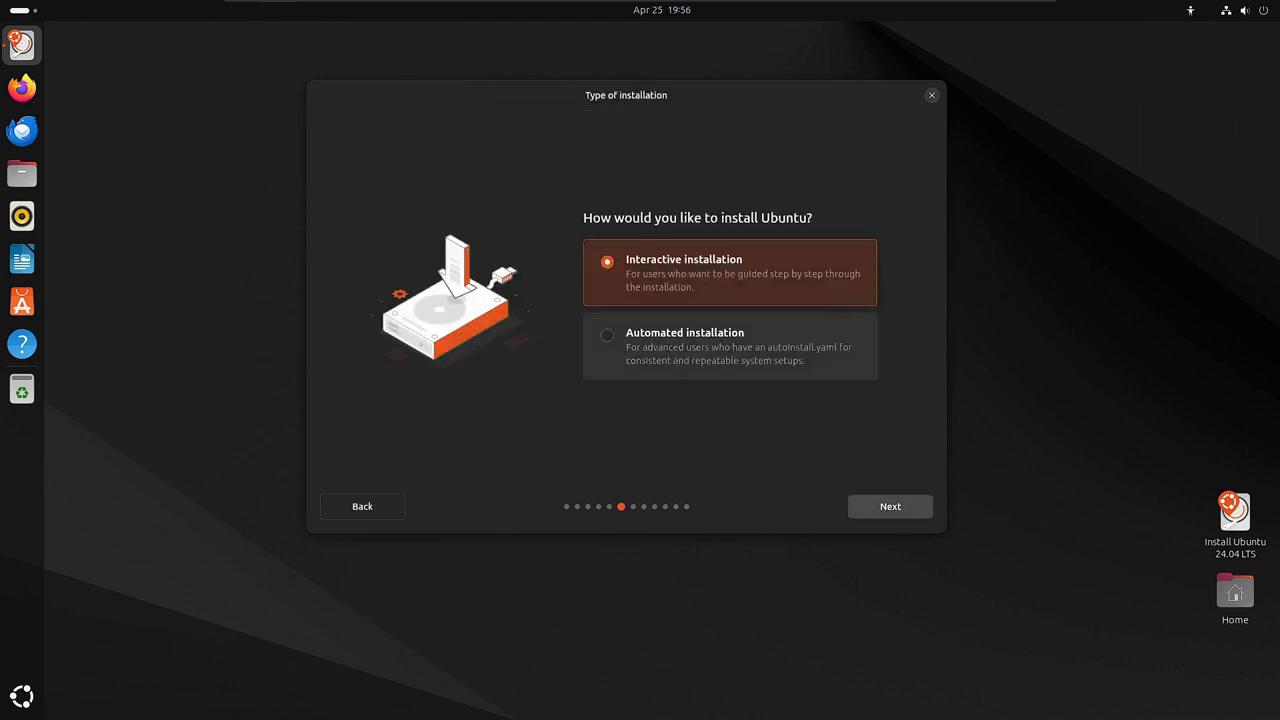
pyautogui.click(890, 506)
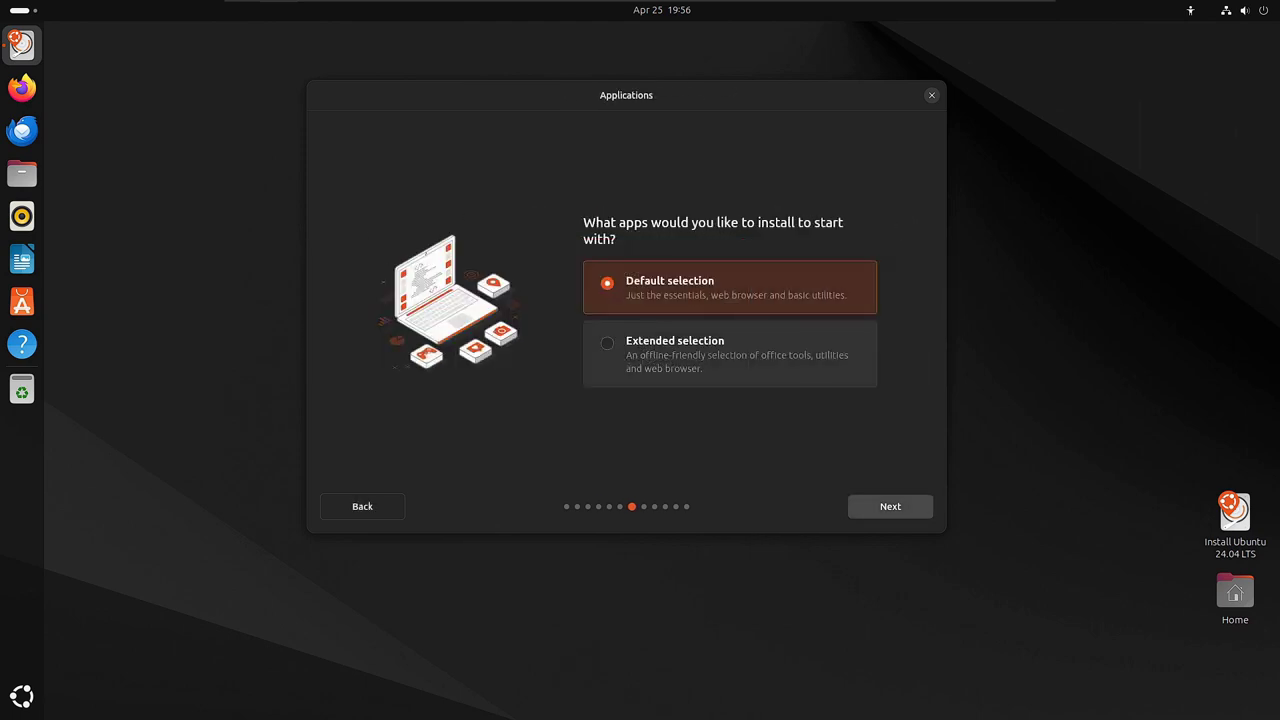
pyautogui.click(890, 506)
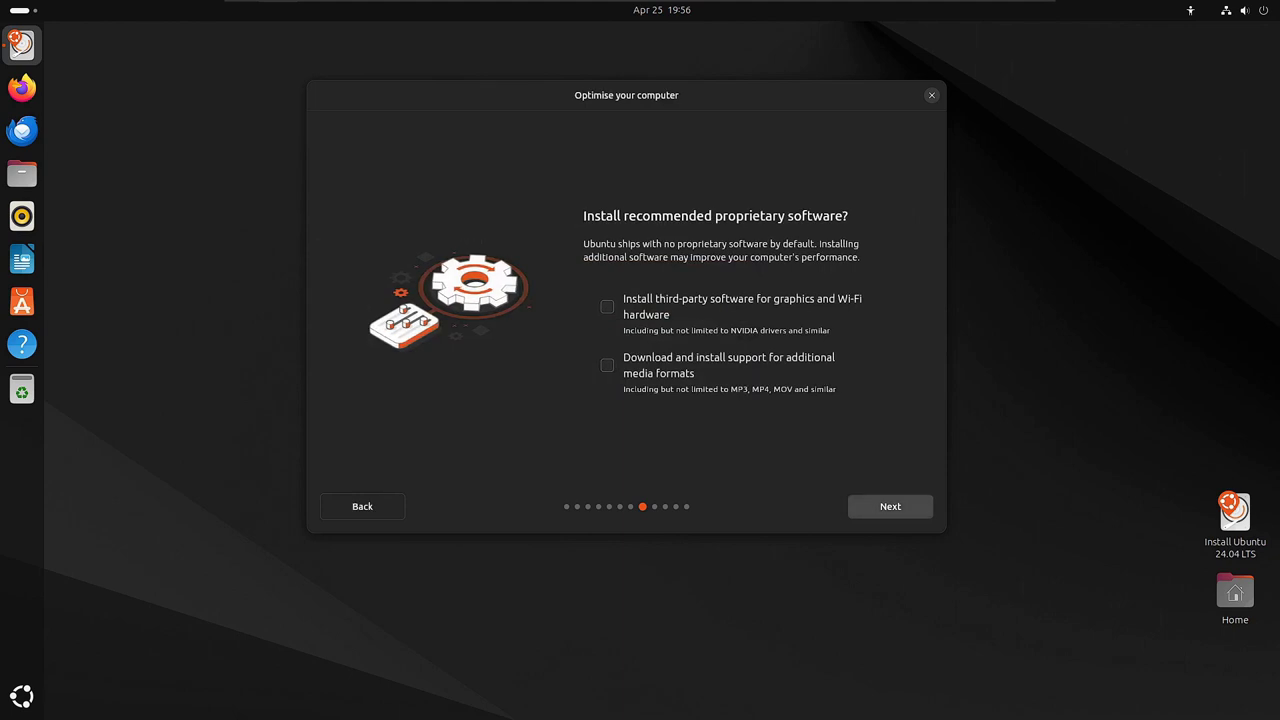
pyautogui.click(890, 506)
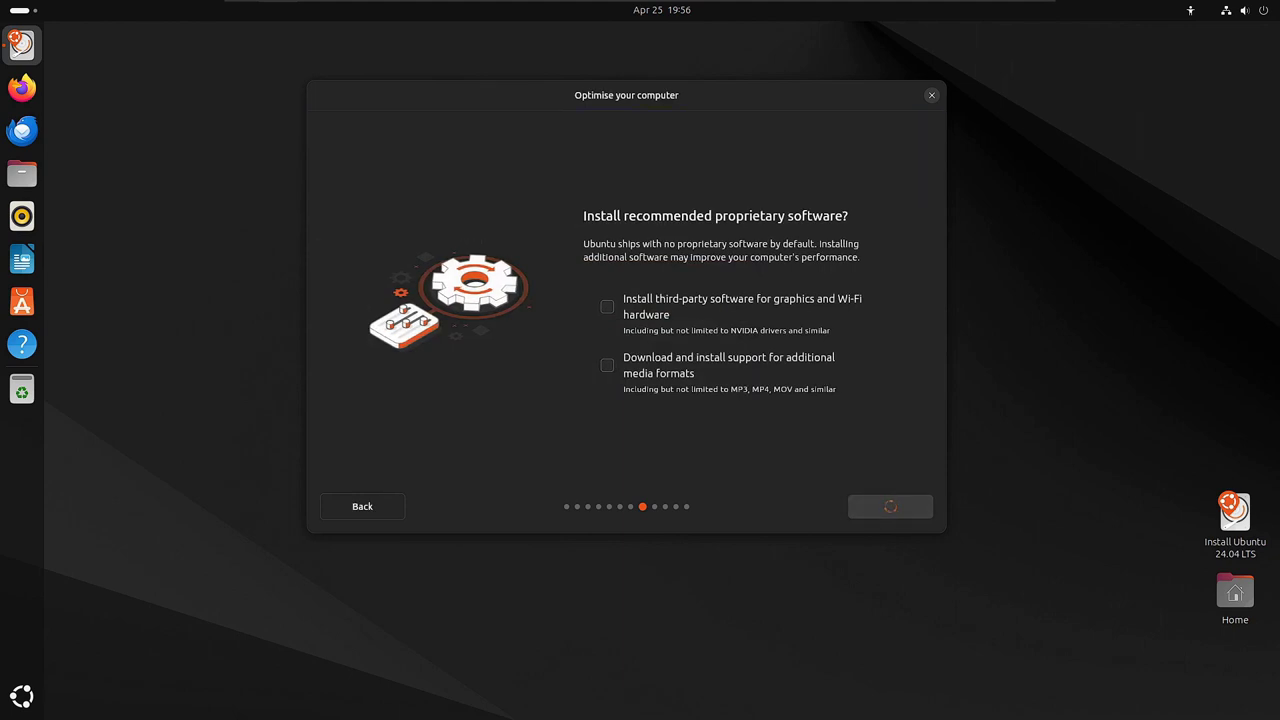
# Choose Erase disk and use ZFS, without encryption, as the advanced feature for the disk setup
pyautogui.click(680, 310)
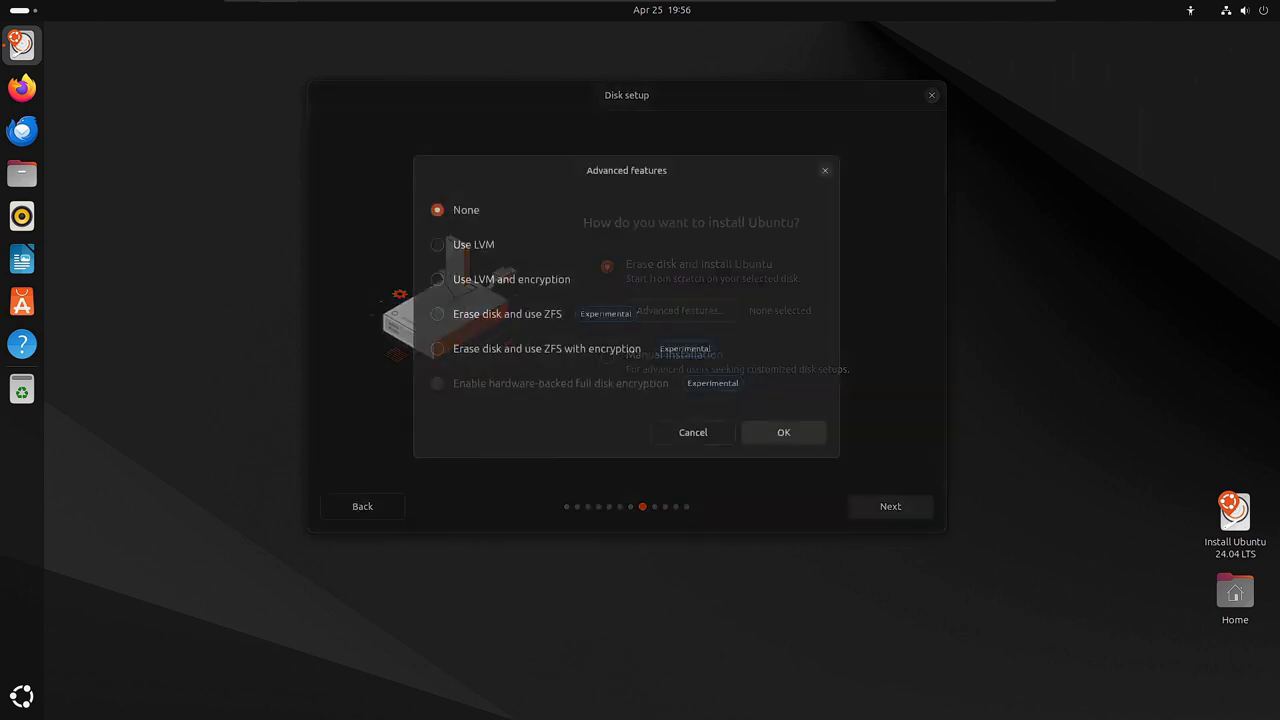
pyautogui.click(437, 314)
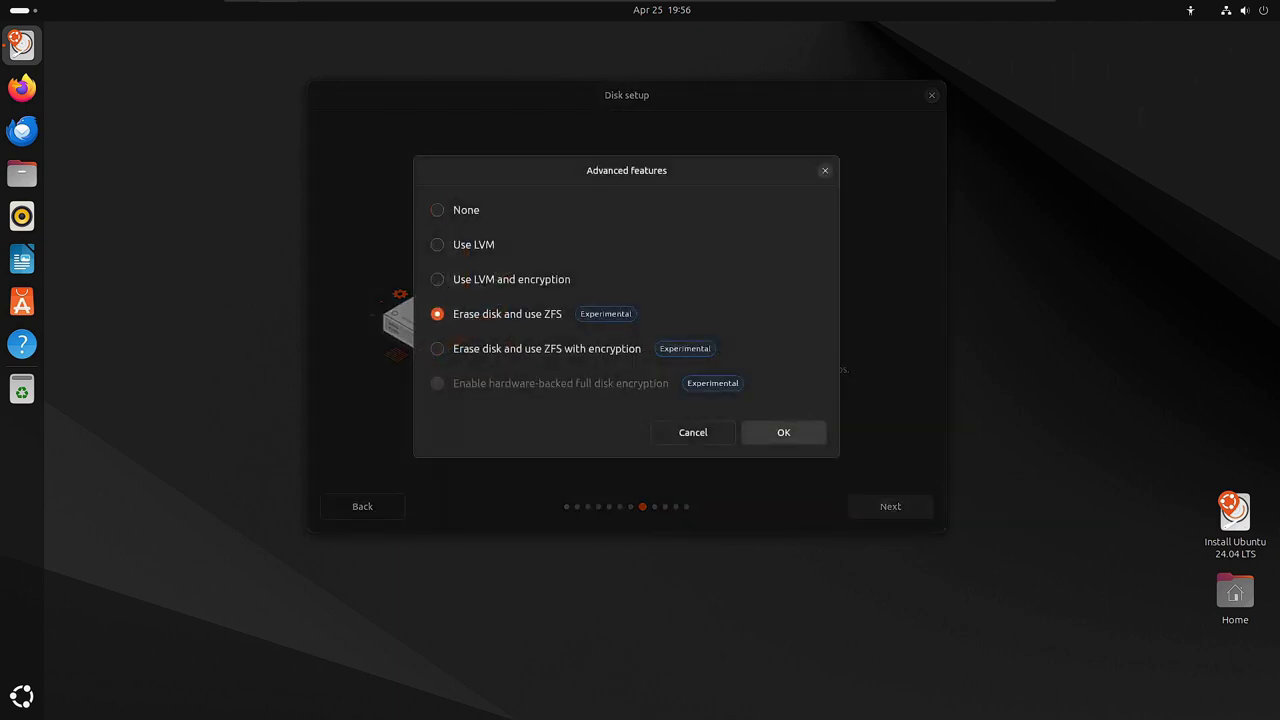
pyautogui.click(437, 348)
pyautogui.click(437, 314)
pyautogui.click(437, 279)
pyautogui.click(437, 314)
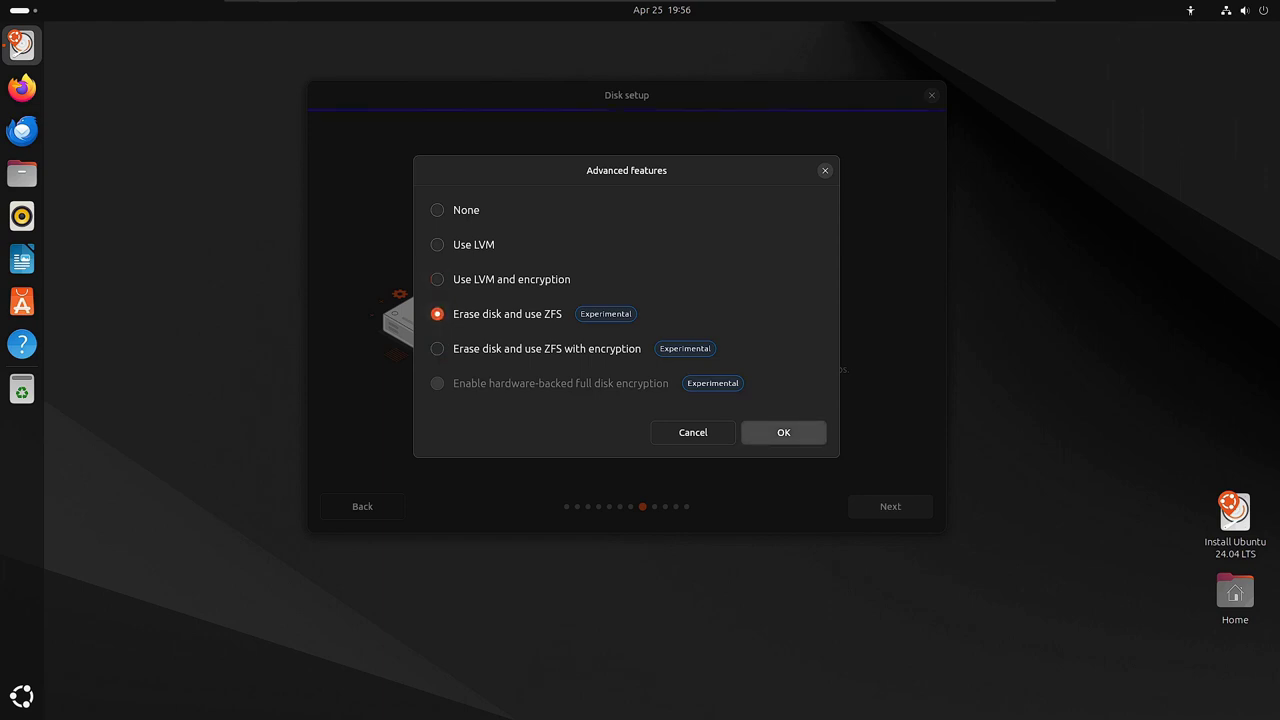
pyautogui.click(783, 432)
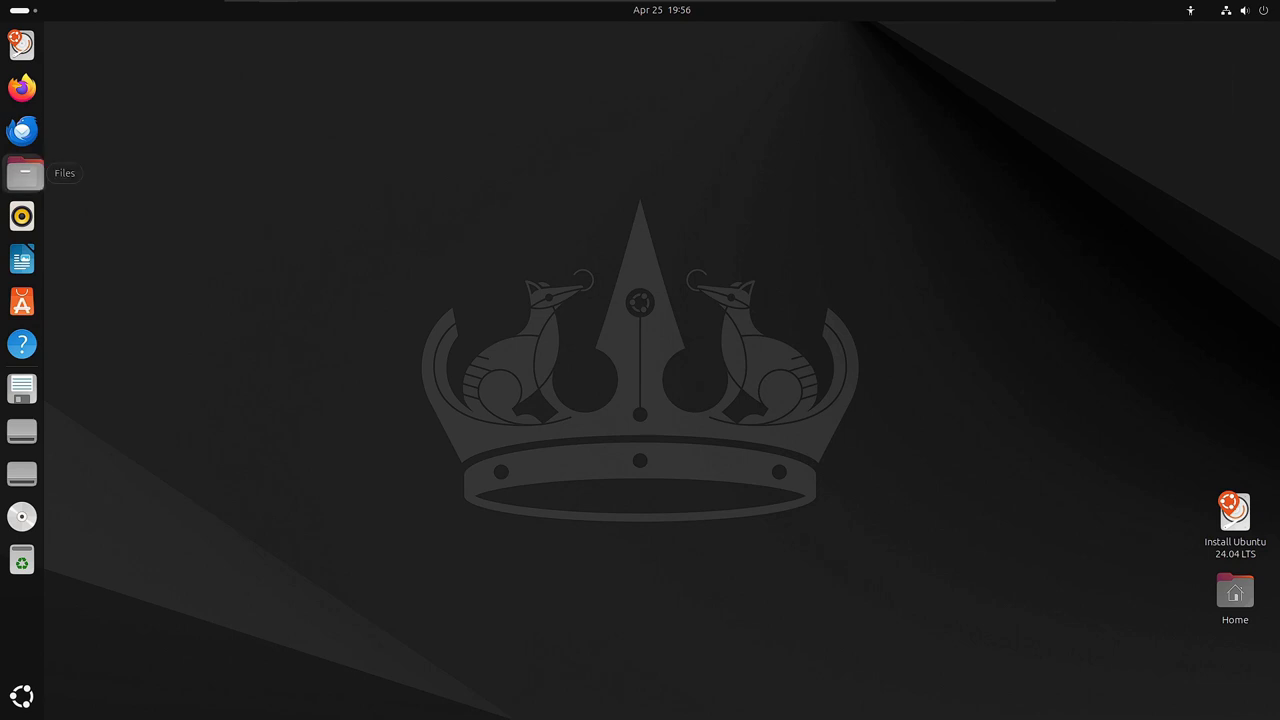
# Open the file manager, check its version in the About information, and close it
pyautogui.click(22, 174)
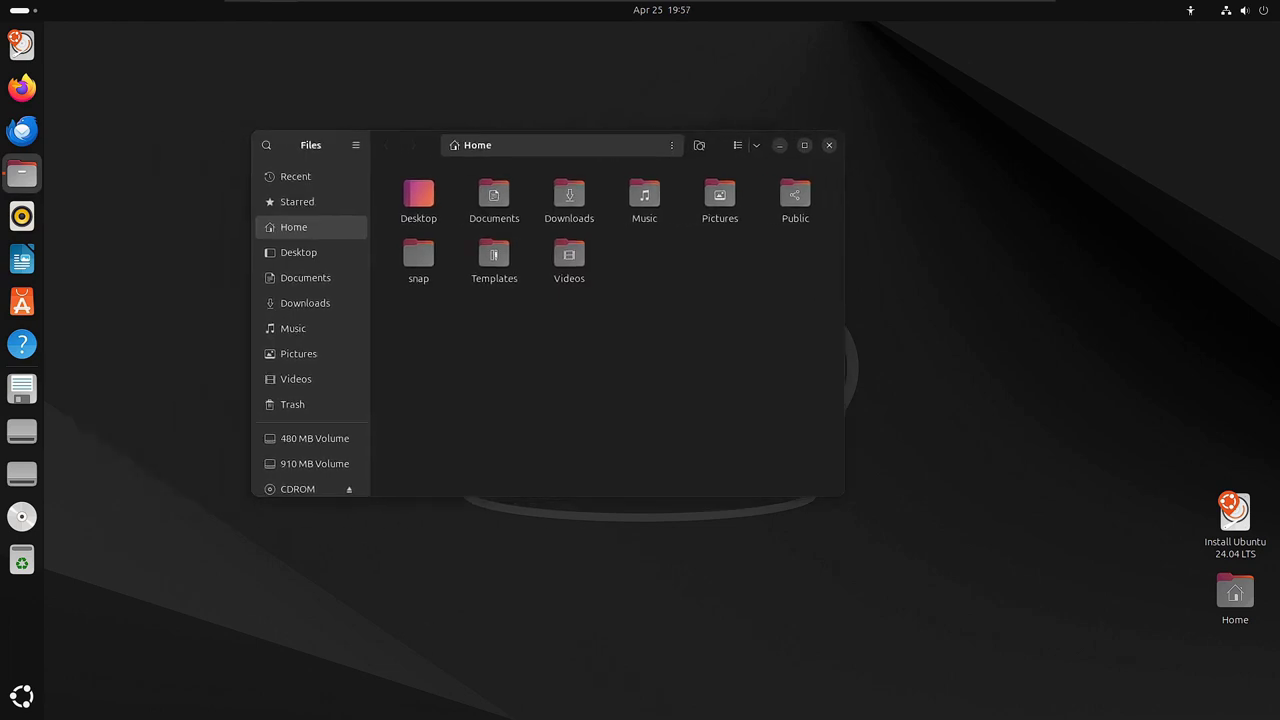
pyautogui.click(355, 145)
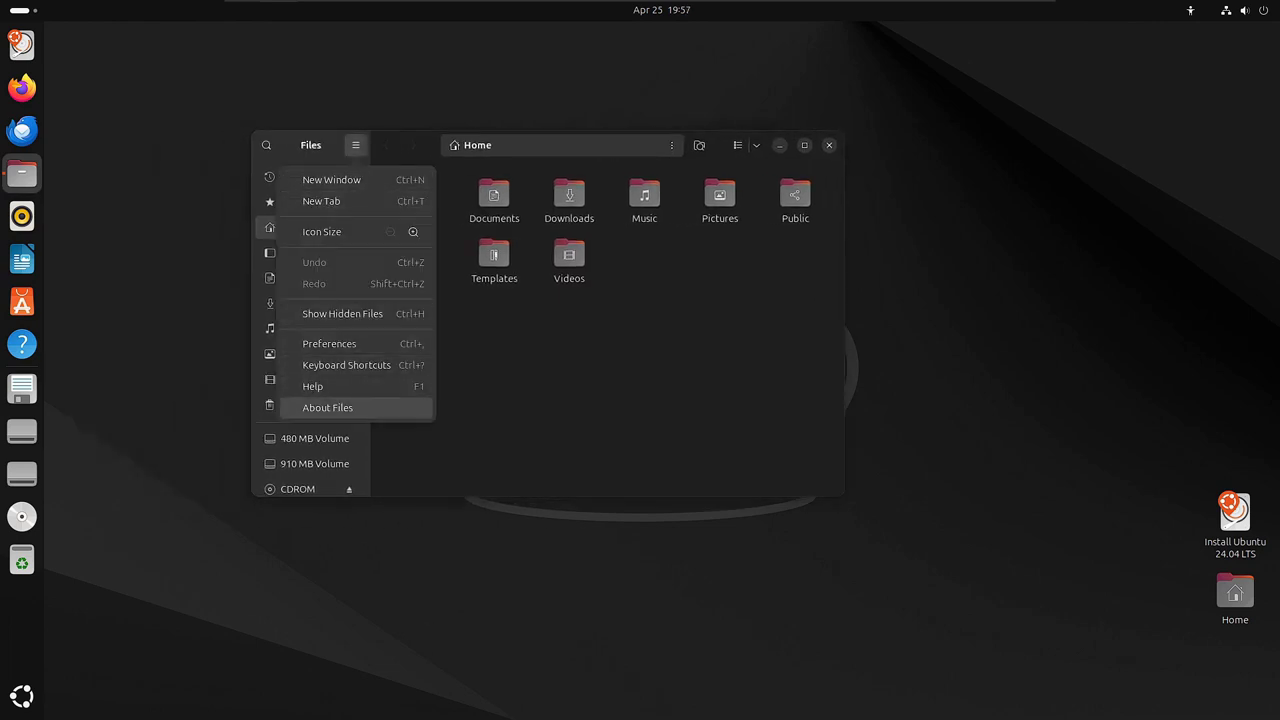
pyautogui.click(320, 406)
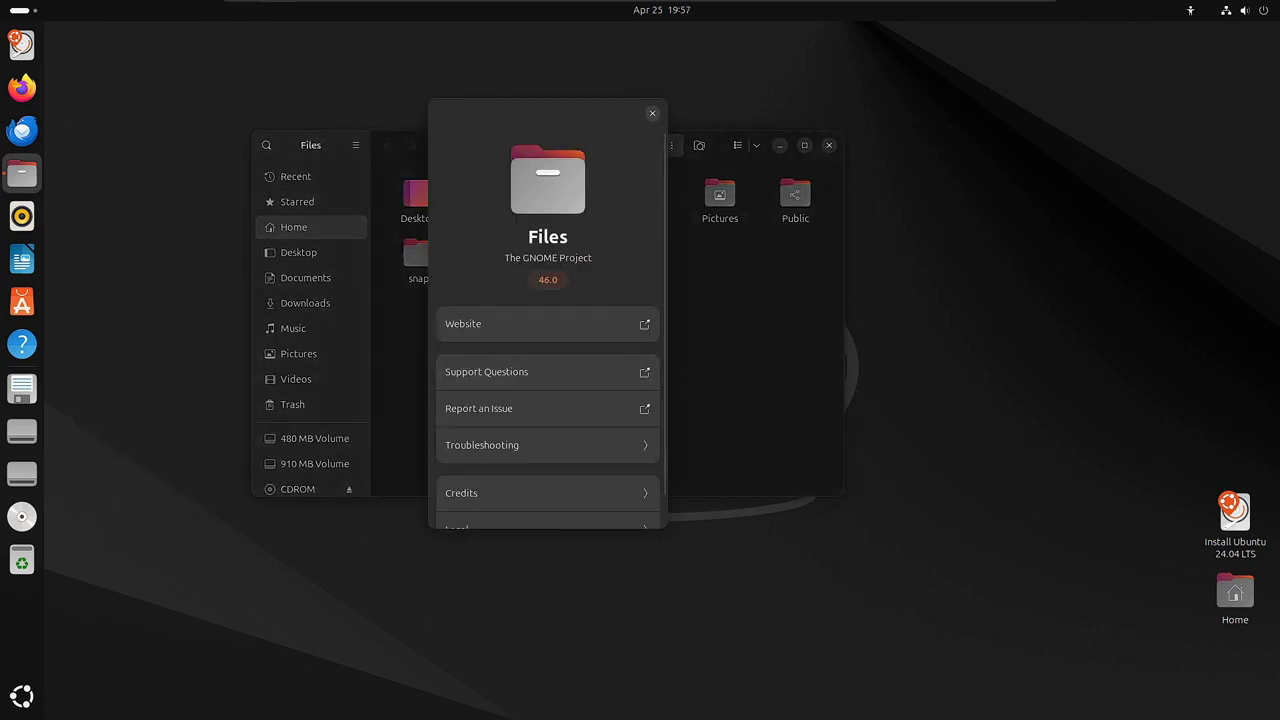
pyautogui.click(652, 113)
pyautogui.click(828, 145)
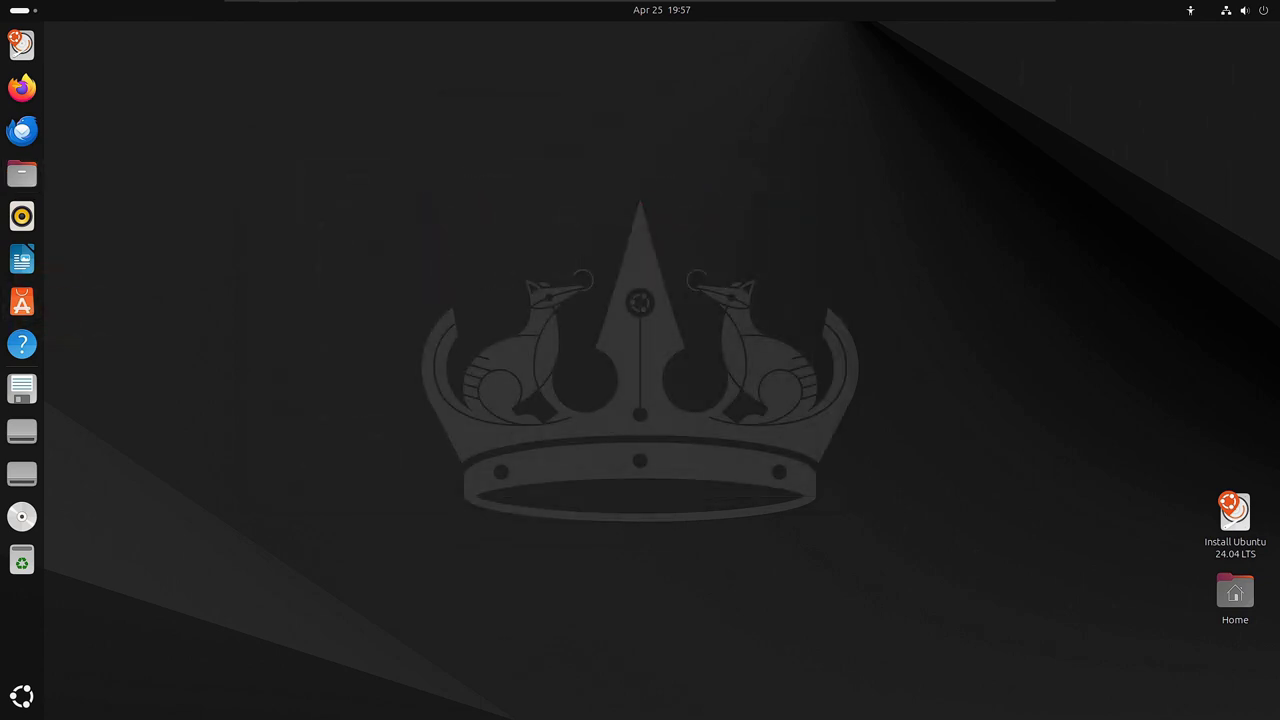
# Open App Center, view its About information and return to the Explore page
pyautogui.click(22, 301)
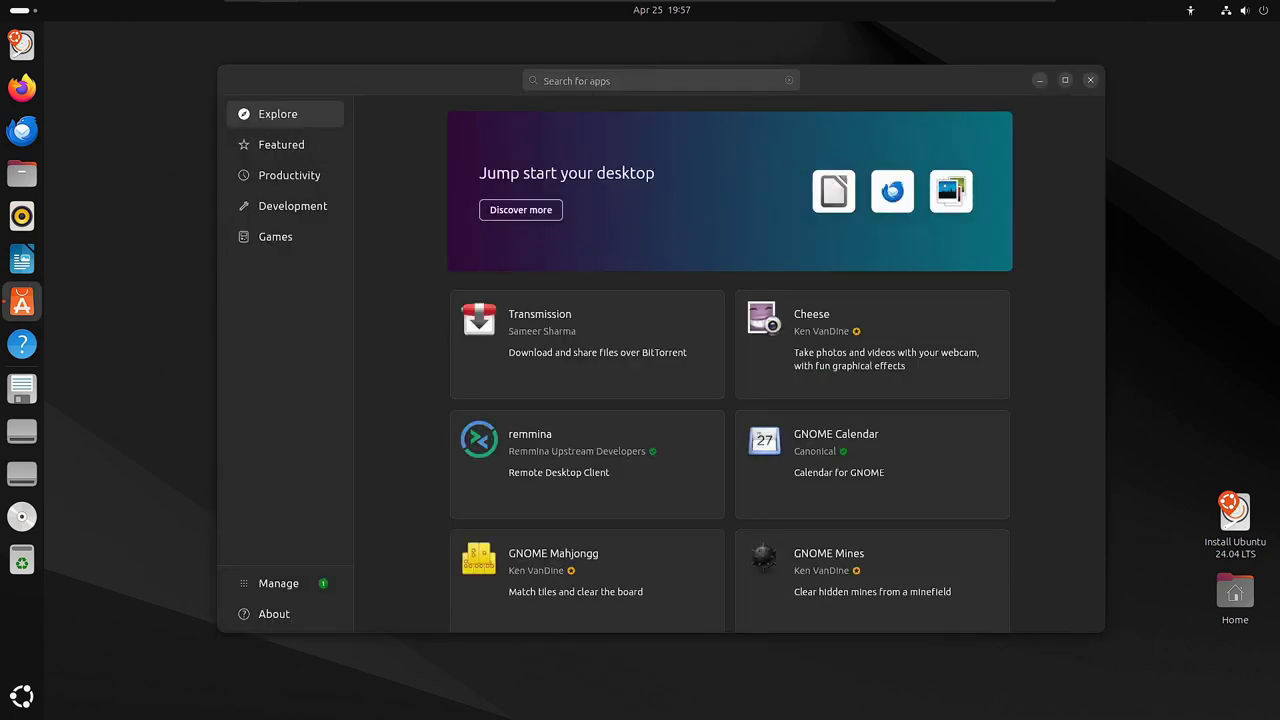
pyautogui.click(274, 613)
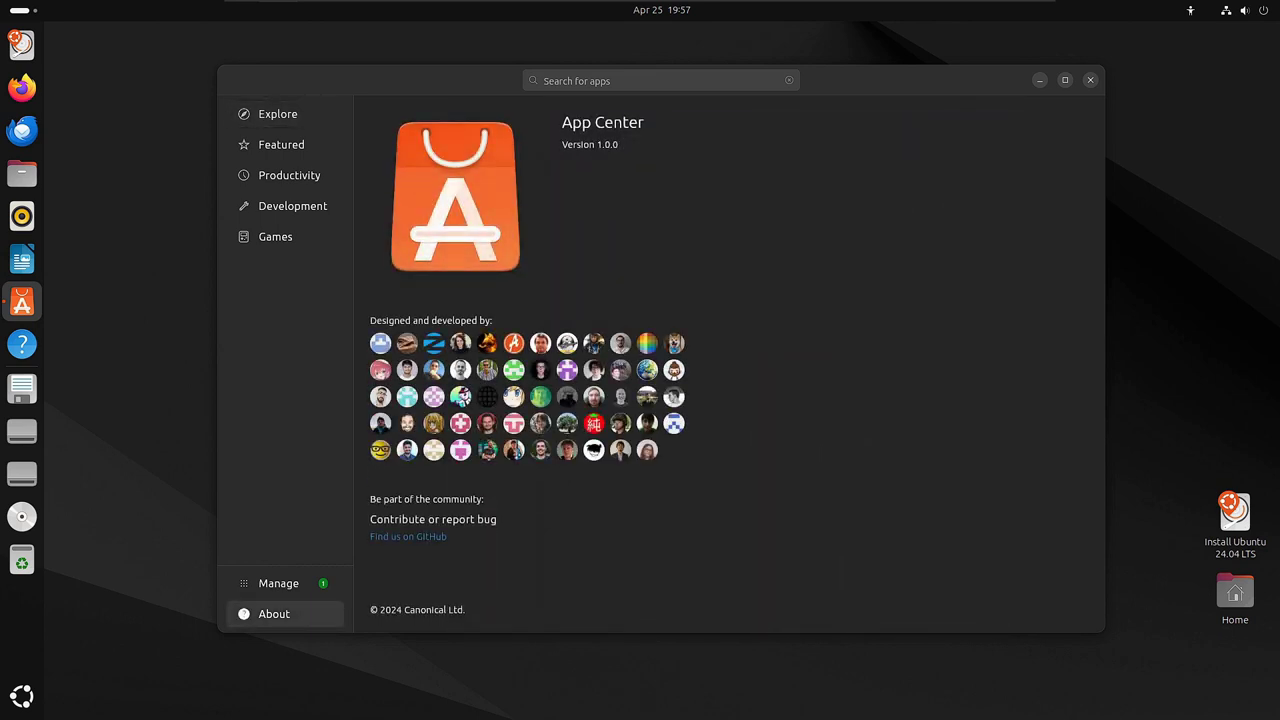
pyautogui.click(278, 113)
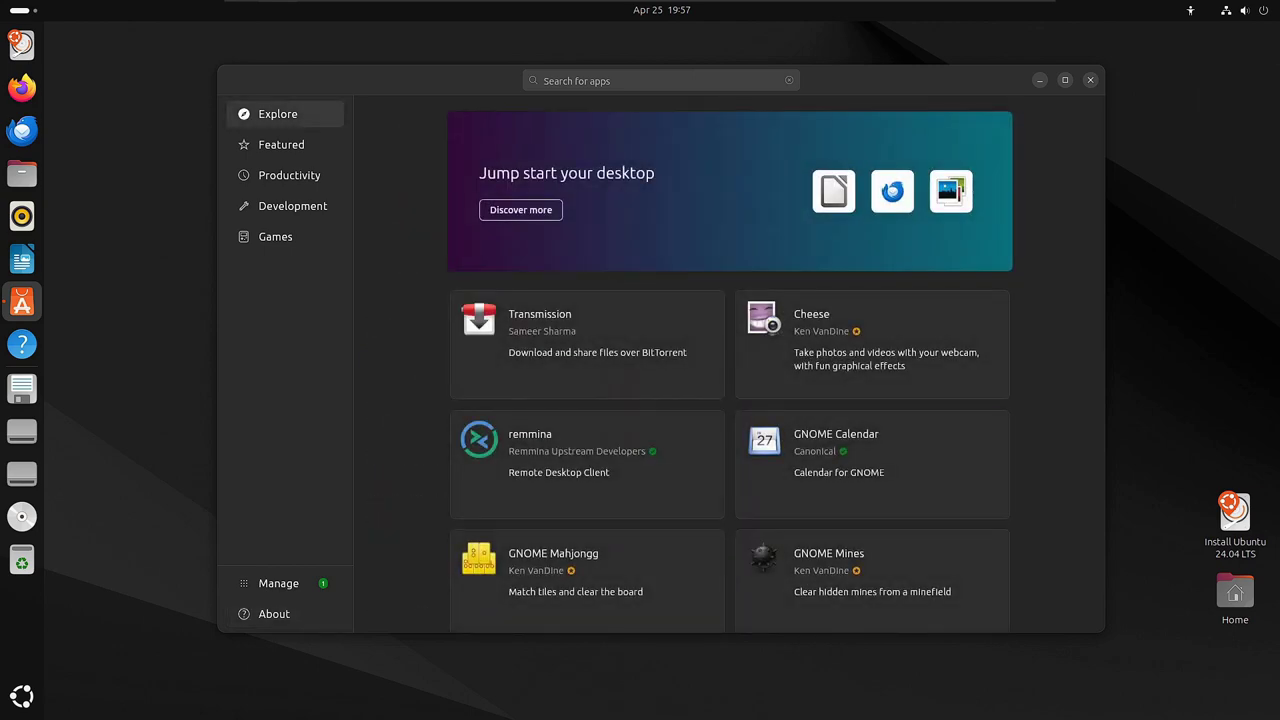
# Browse the apps offered in the Featured, Productivity and Development categories
pyautogui.click(281, 144)
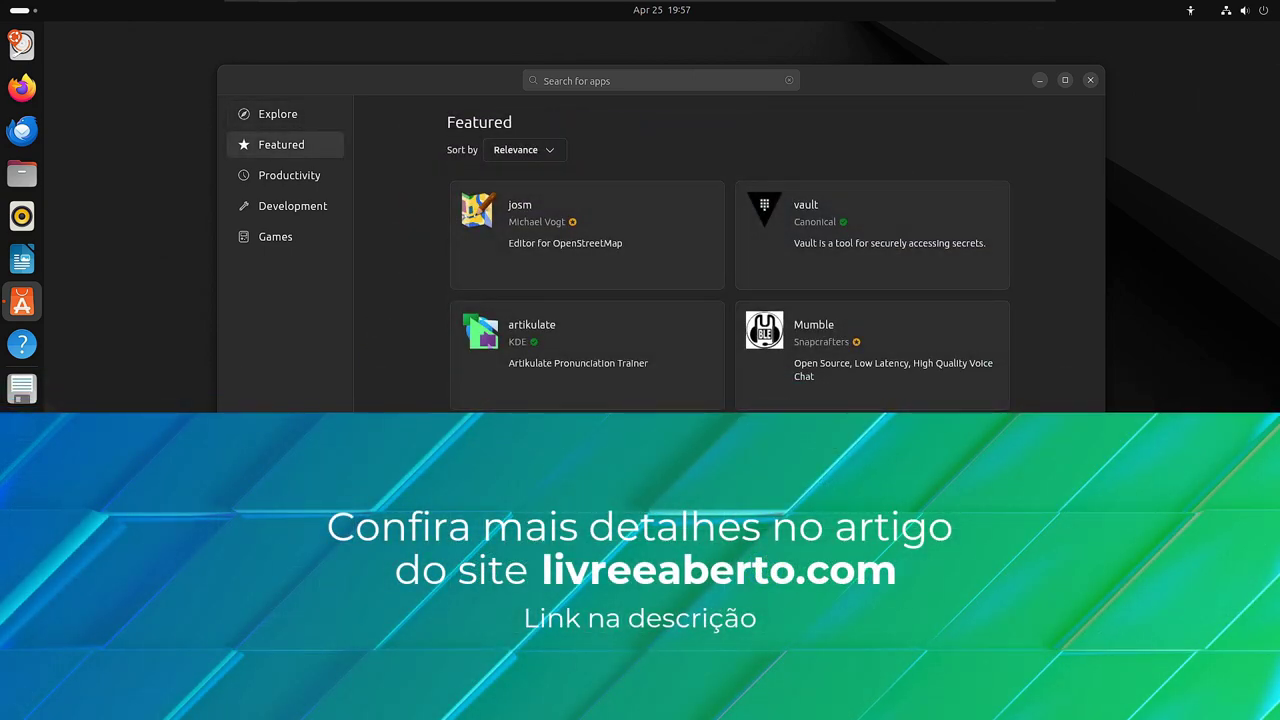
pyautogui.scroll(-5, 729, 295)
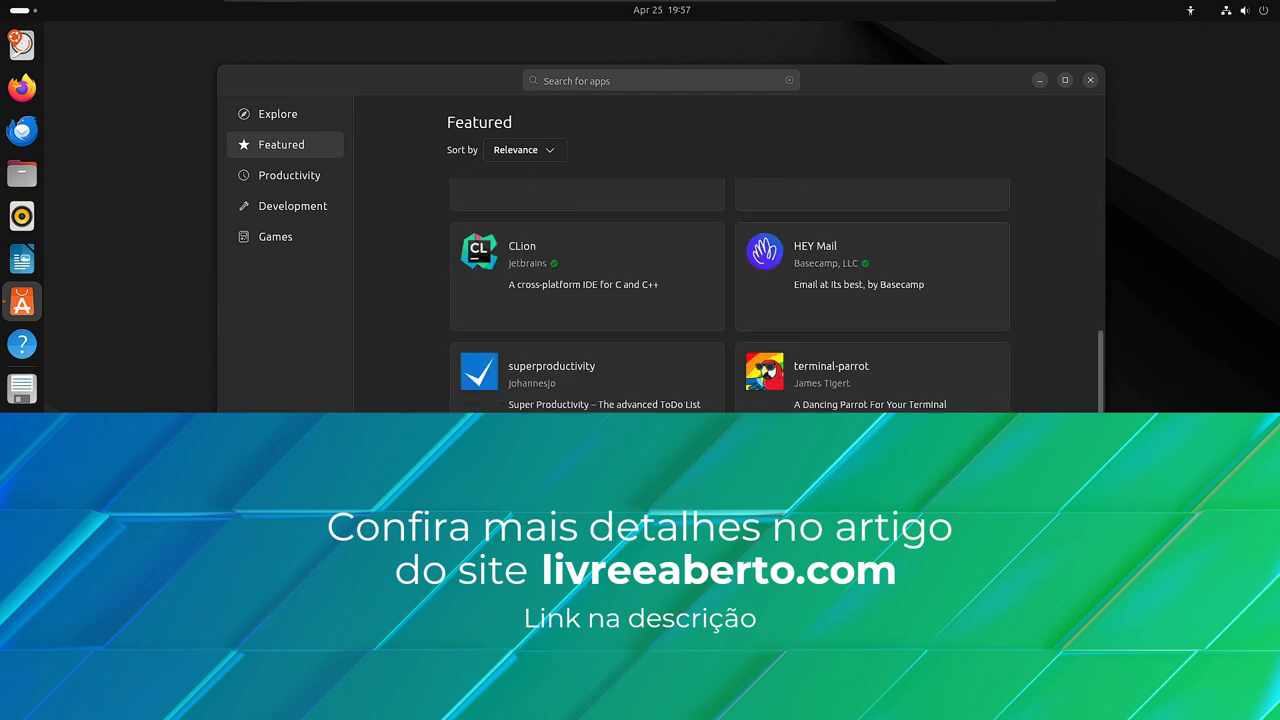
pyautogui.scroll(-3, 729, 295)
pyautogui.click(289, 175)
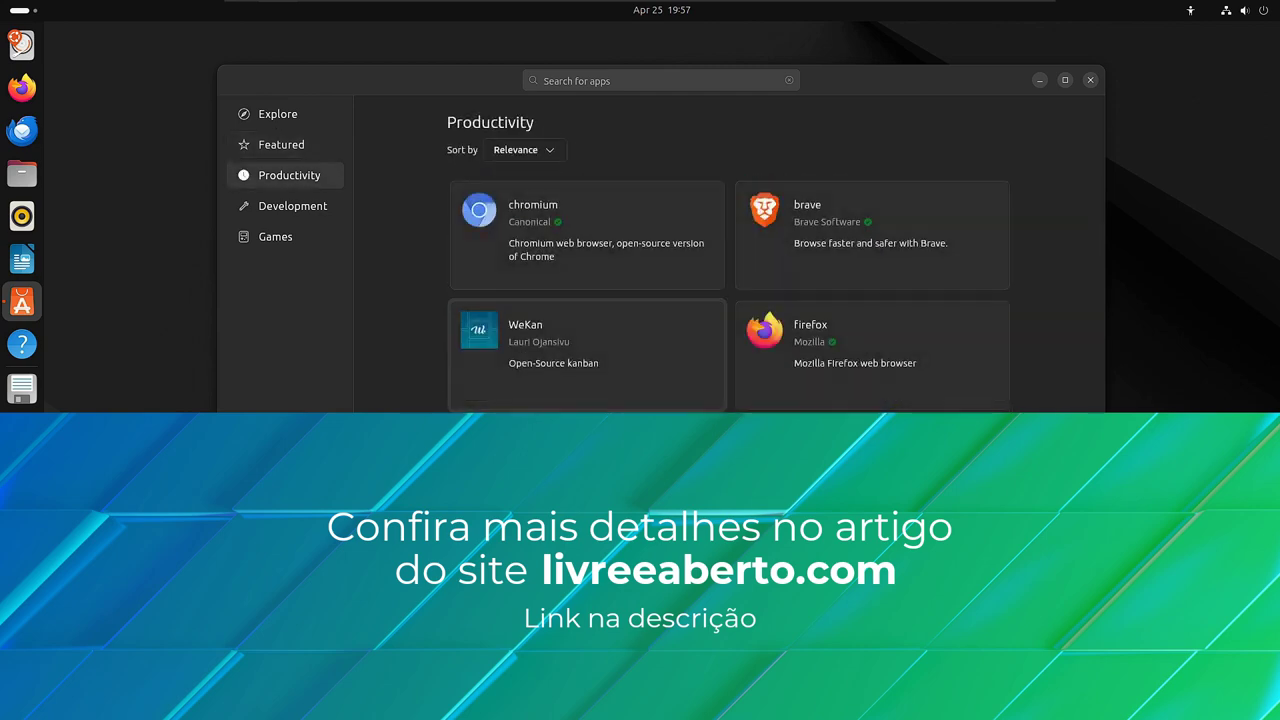
pyautogui.scroll(-4, 729, 295)
pyautogui.scroll(-6, 745, 390)
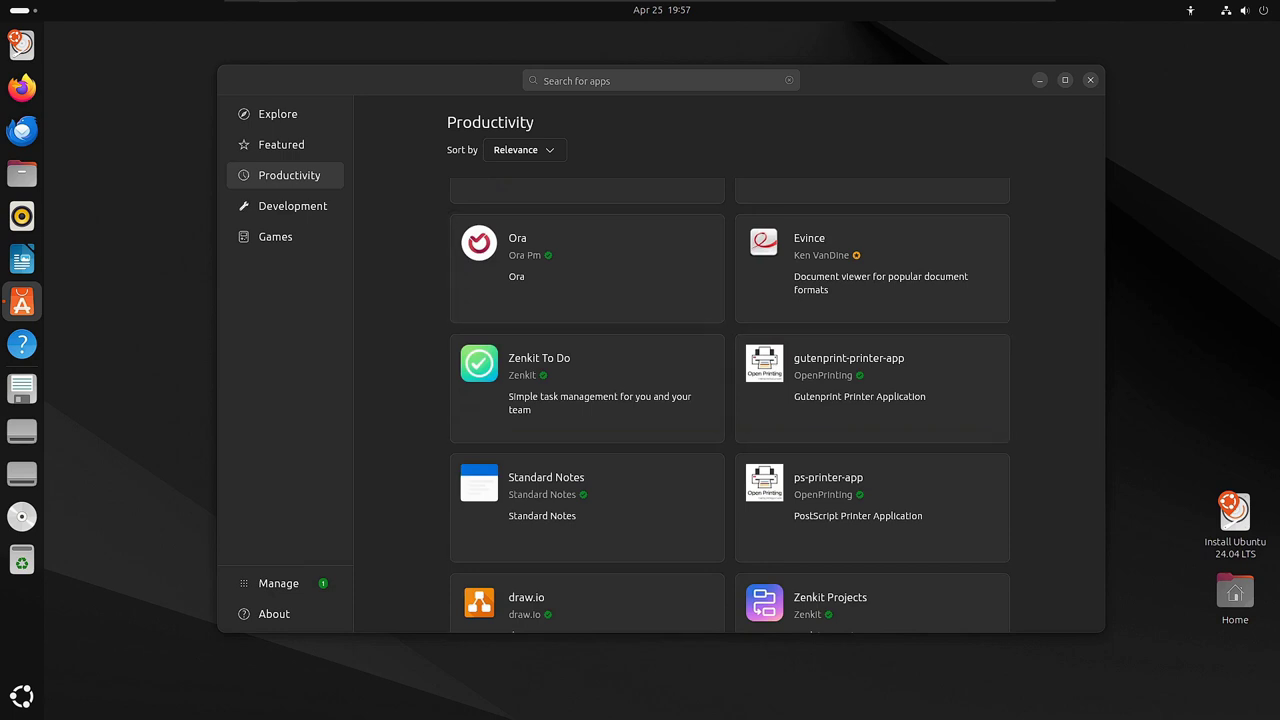
pyautogui.click(292, 205)
pyautogui.scroll(-10, 729, 400)
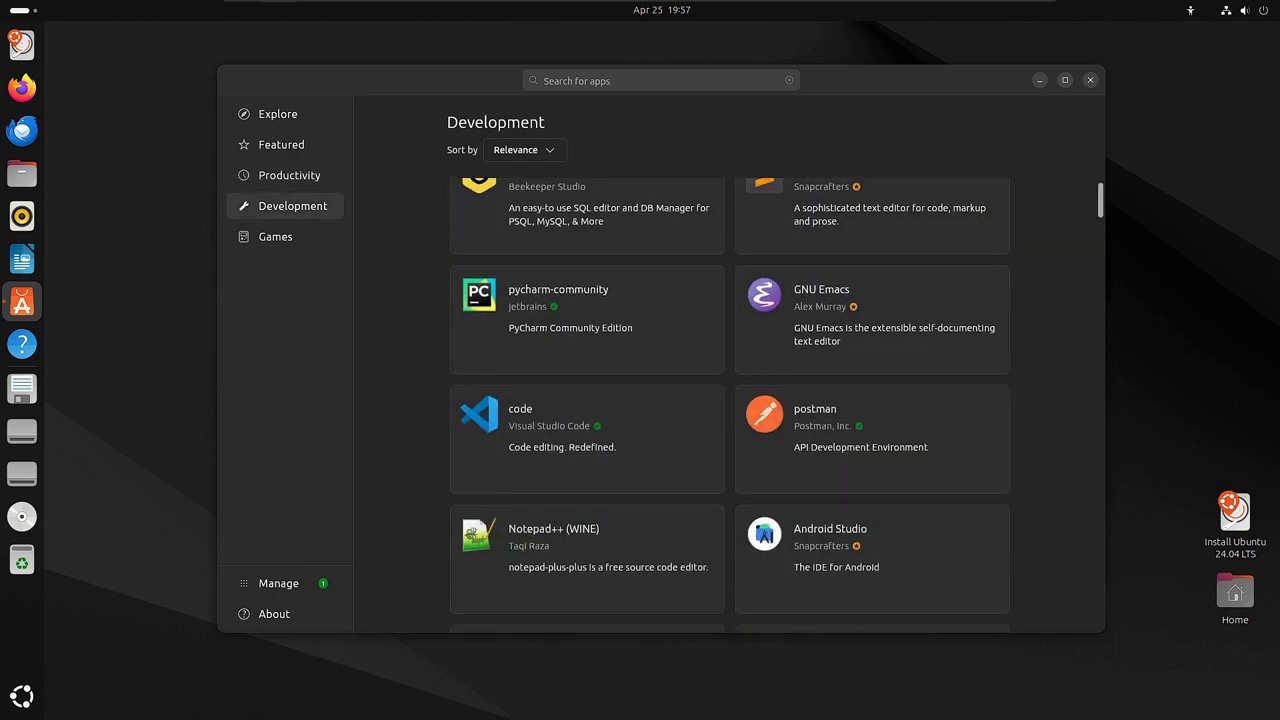
# Look through more Development apps and the Games page down to its app bundles, and close App Center
pyautogui.scroll(-12, 729, 400)
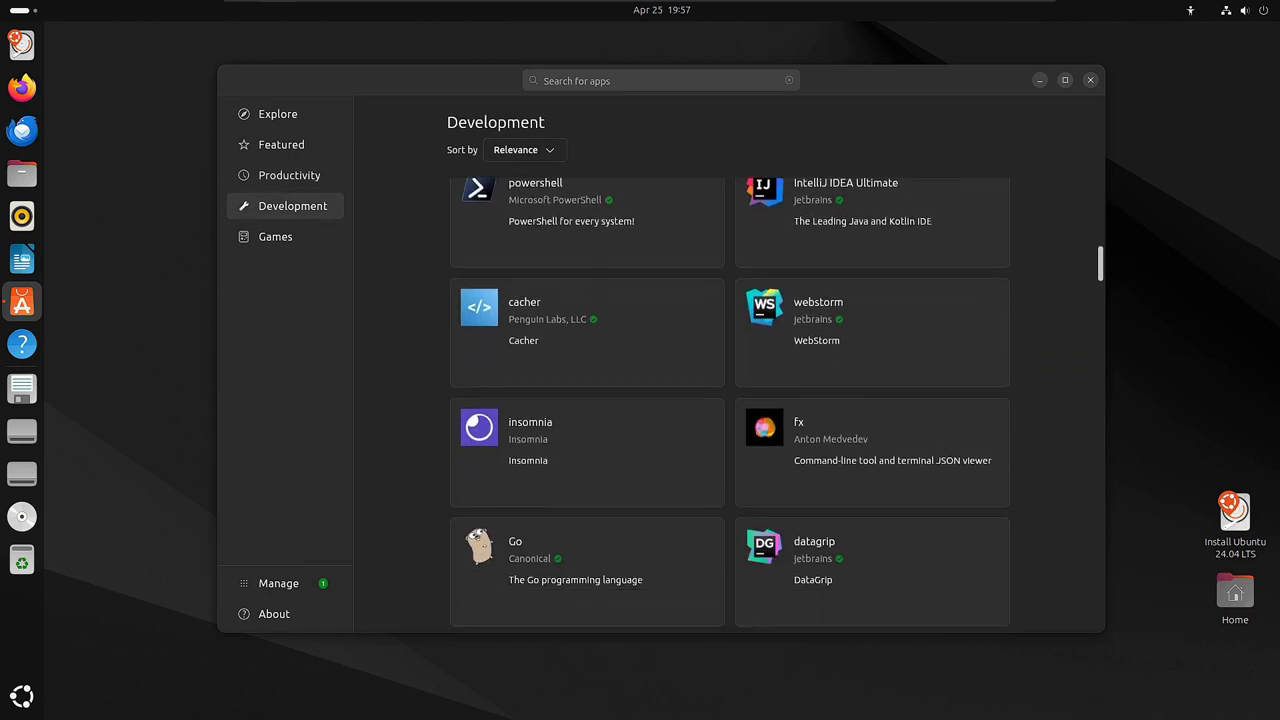
pyautogui.scroll(-3, 729, 400)
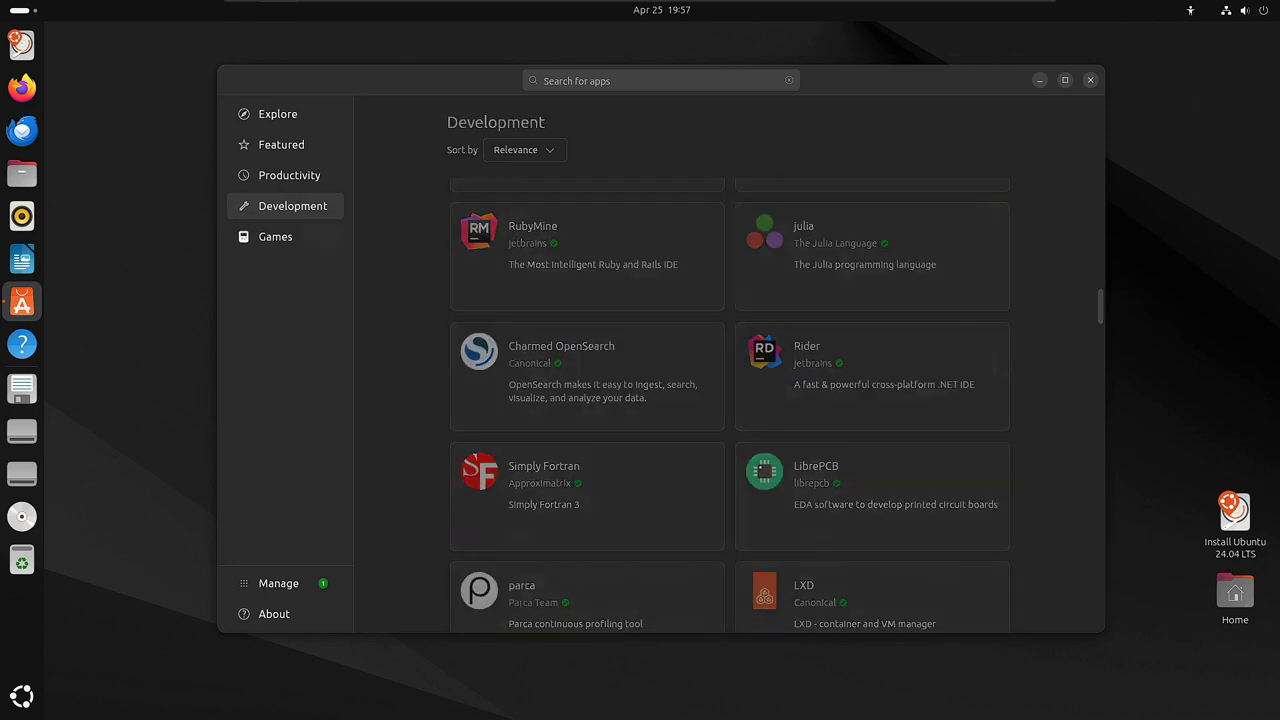
pyautogui.click(275, 236)
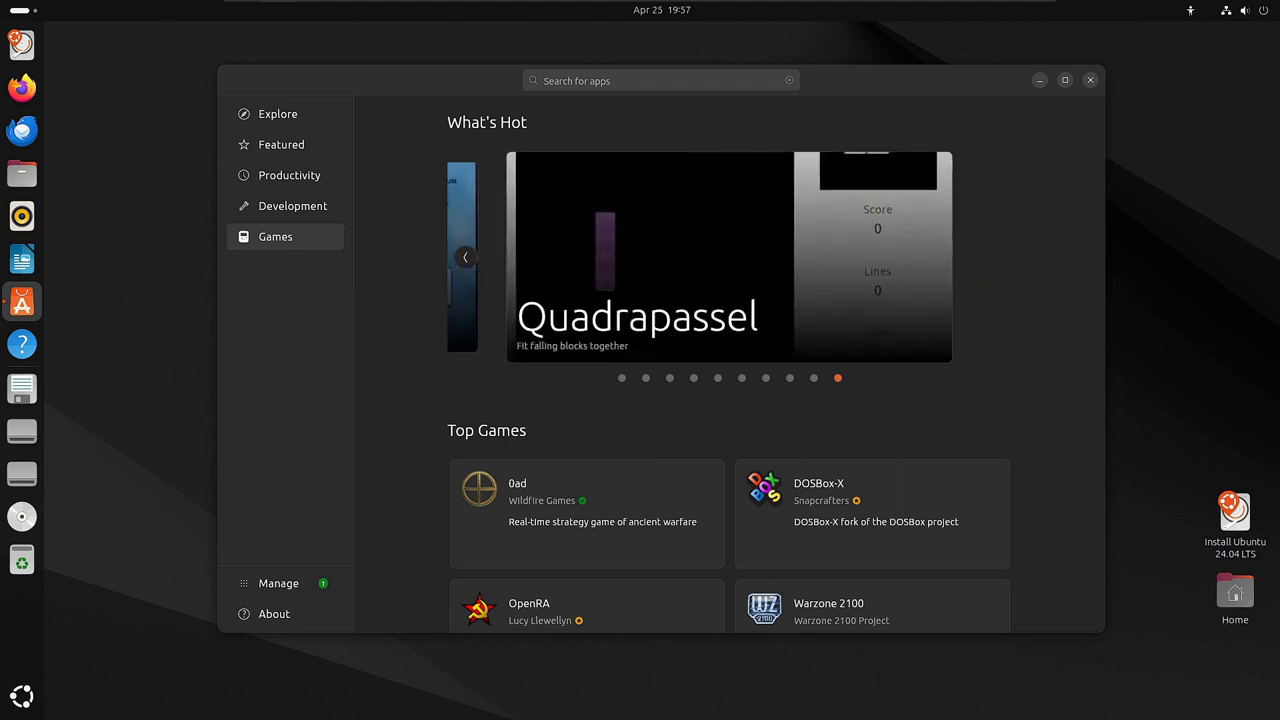
pyautogui.scroll(-2, 728, 400)
pyautogui.scroll(-2, 459, 97)
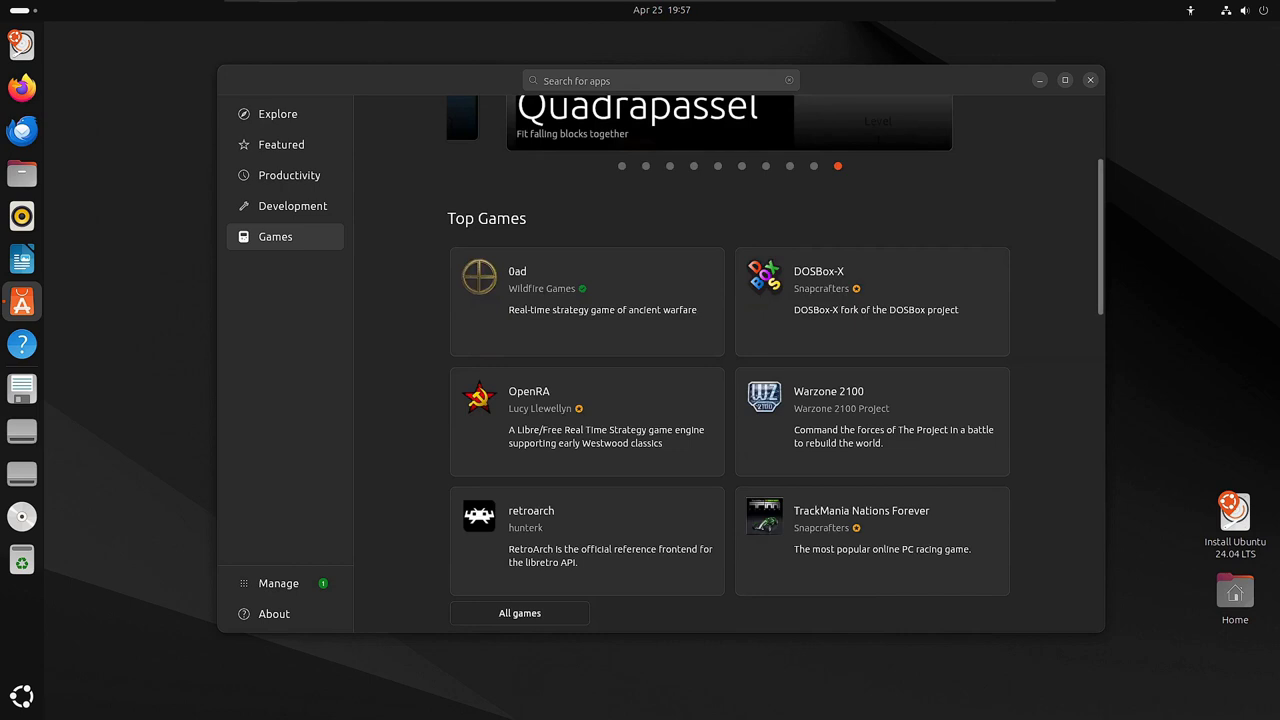
pyautogui.scroll(-5, 459, 97)
pyautogui.scroll(-5, 728, 360)
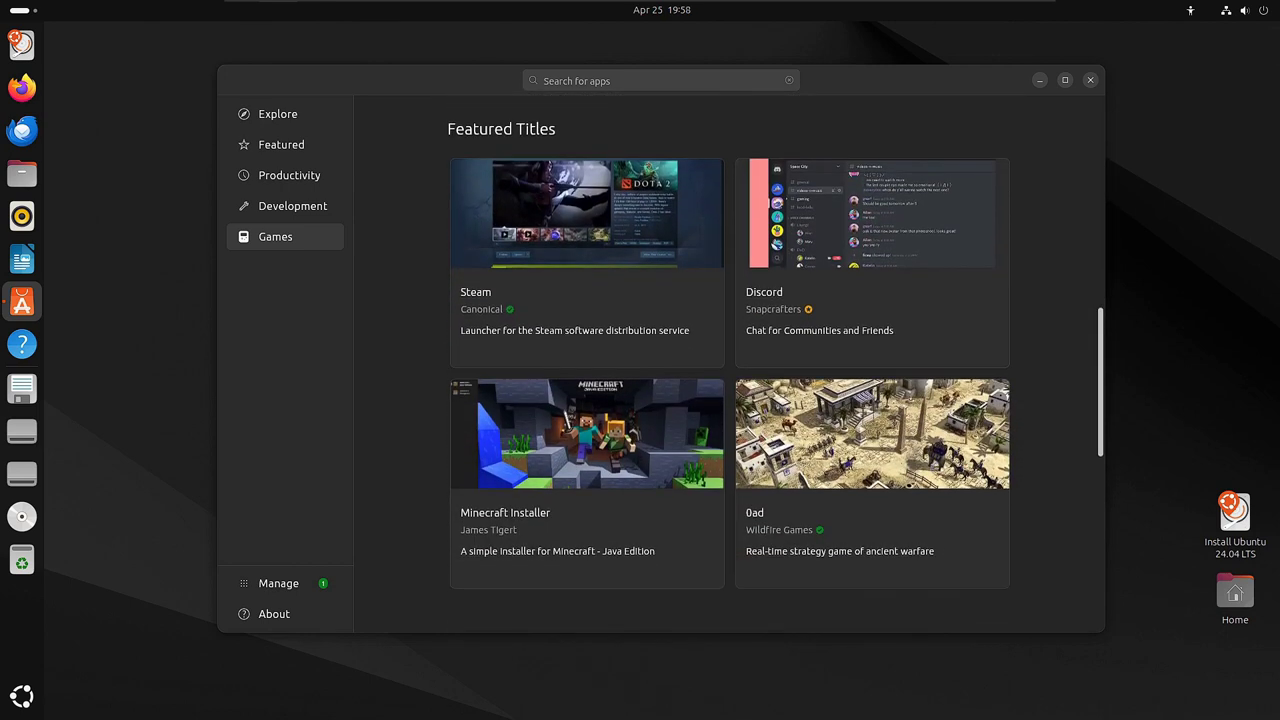
pyautogui.scroll(-8, 728, 360)
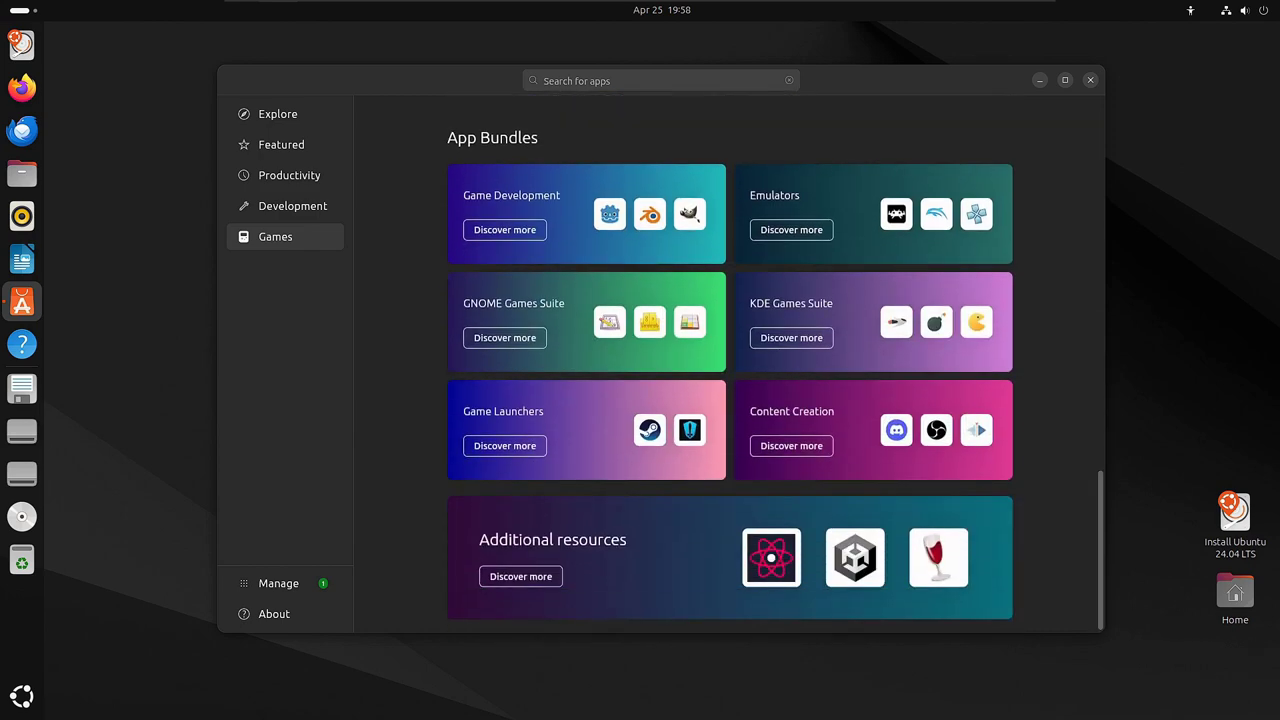
pyautogui.hotkey('alt', 'F4')
# Browse the installed applications, open System Monitor to view its processes and resource graphs, and close it
pyautogui.click(22, 696)
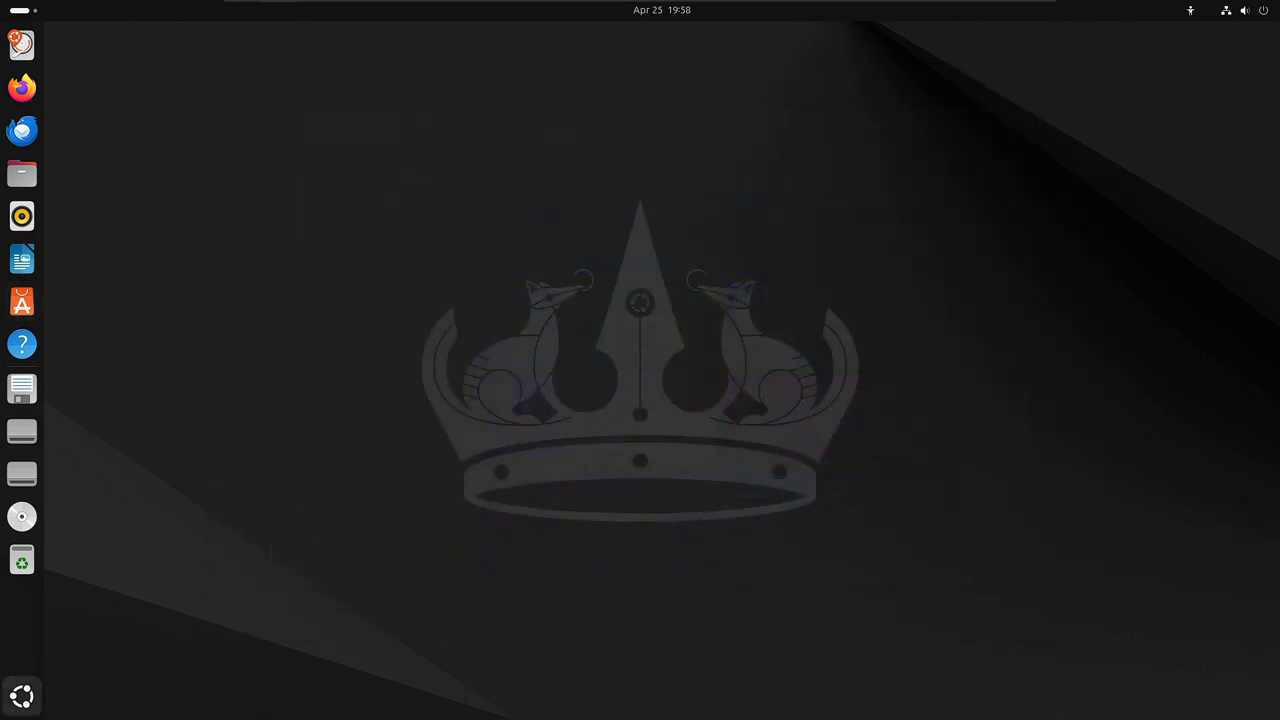
pyautogui.scroll(-1, 720, 400)
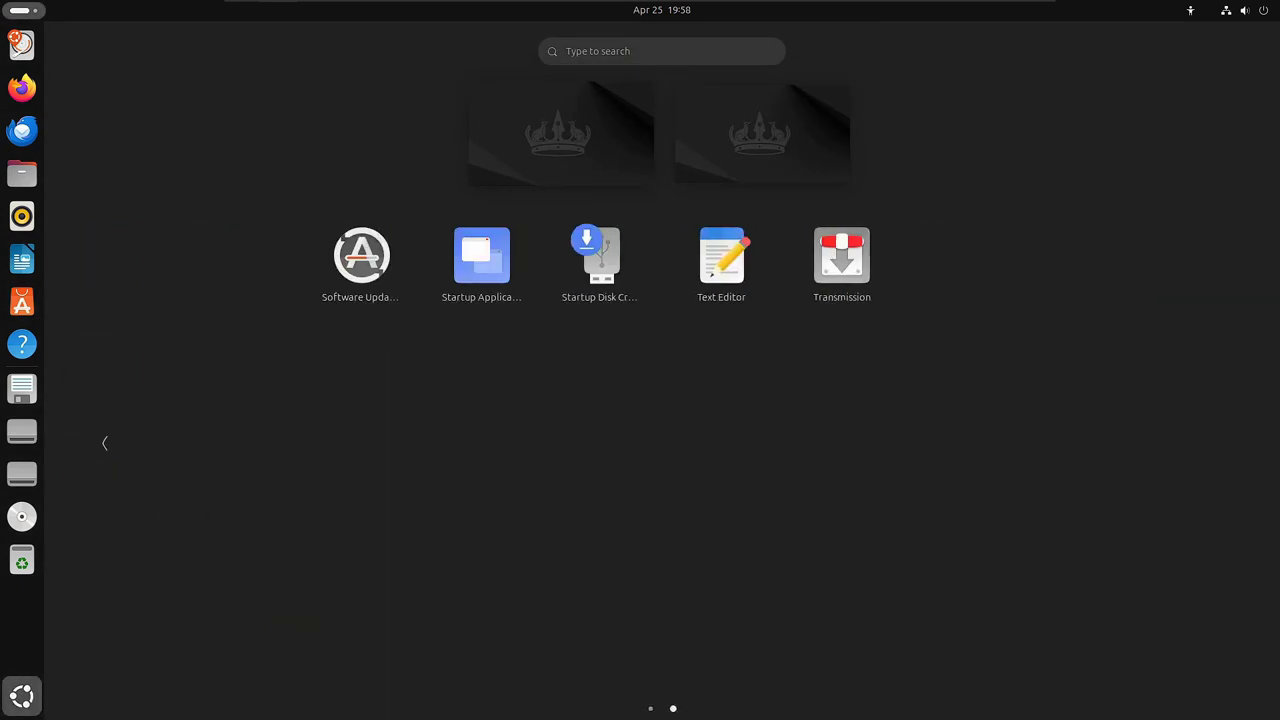
pyautogui.scroll(1, 720, 500)
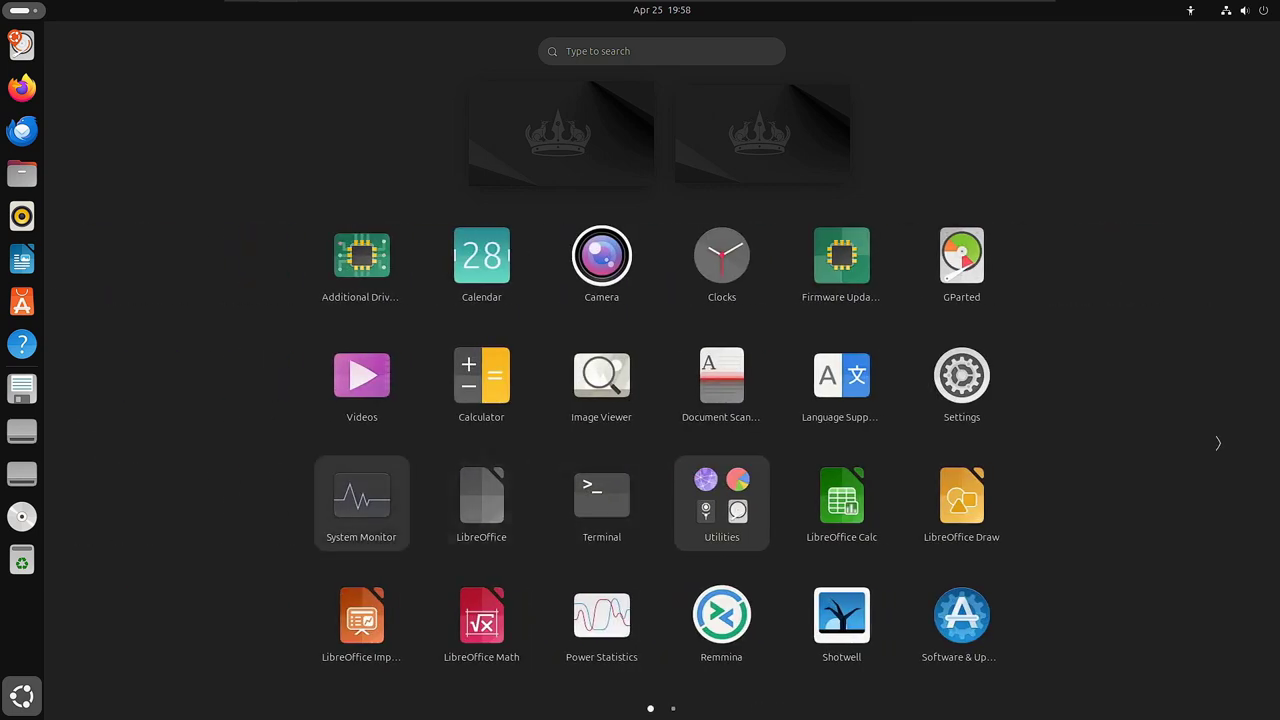
pyautogui.click(361, 498)
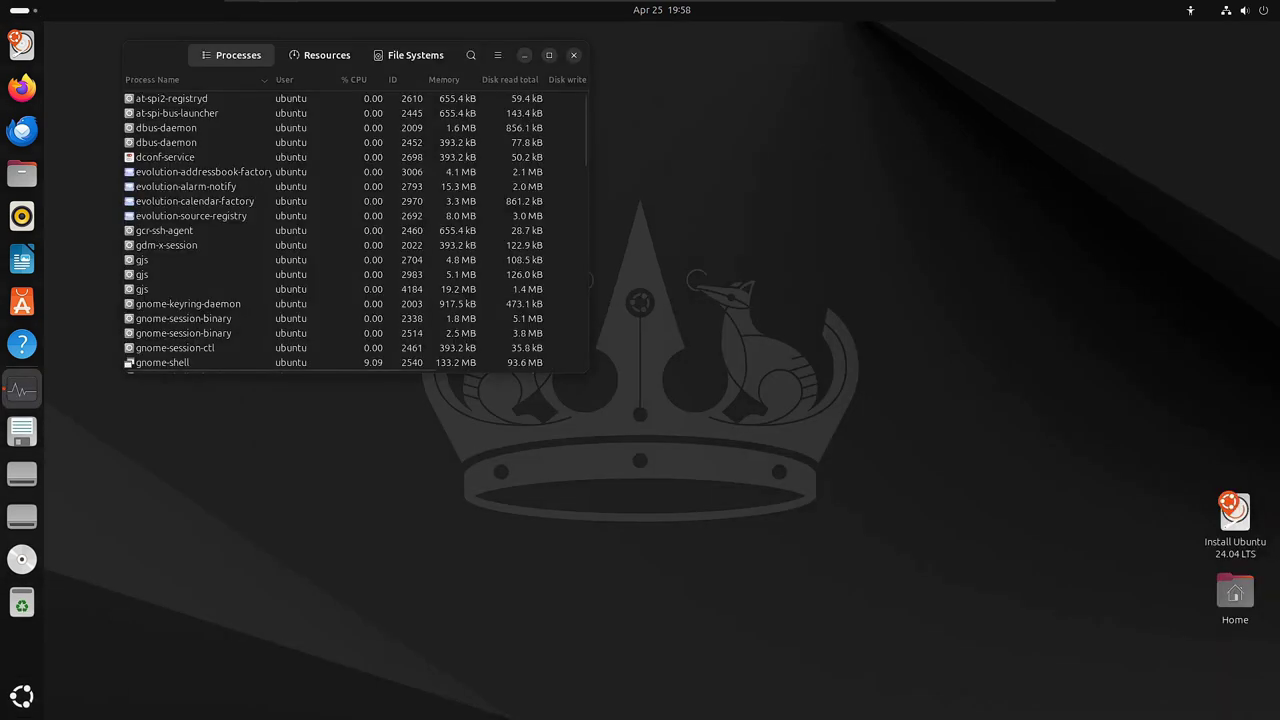
pyautogui.click(320, 55)
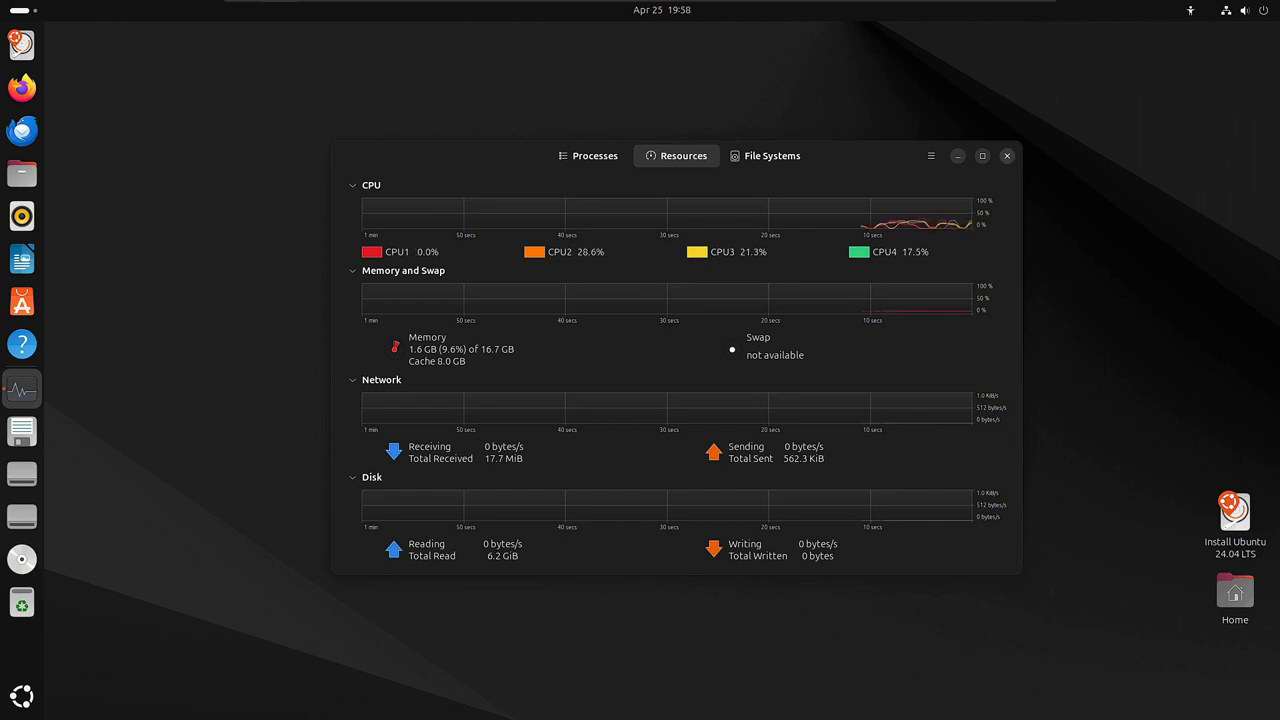
pyautogui.hotkey('ctrl', 'q')
# Open Clocks from the calendar and notification panel and check its version in the About information
pyautogui.press('super+v')
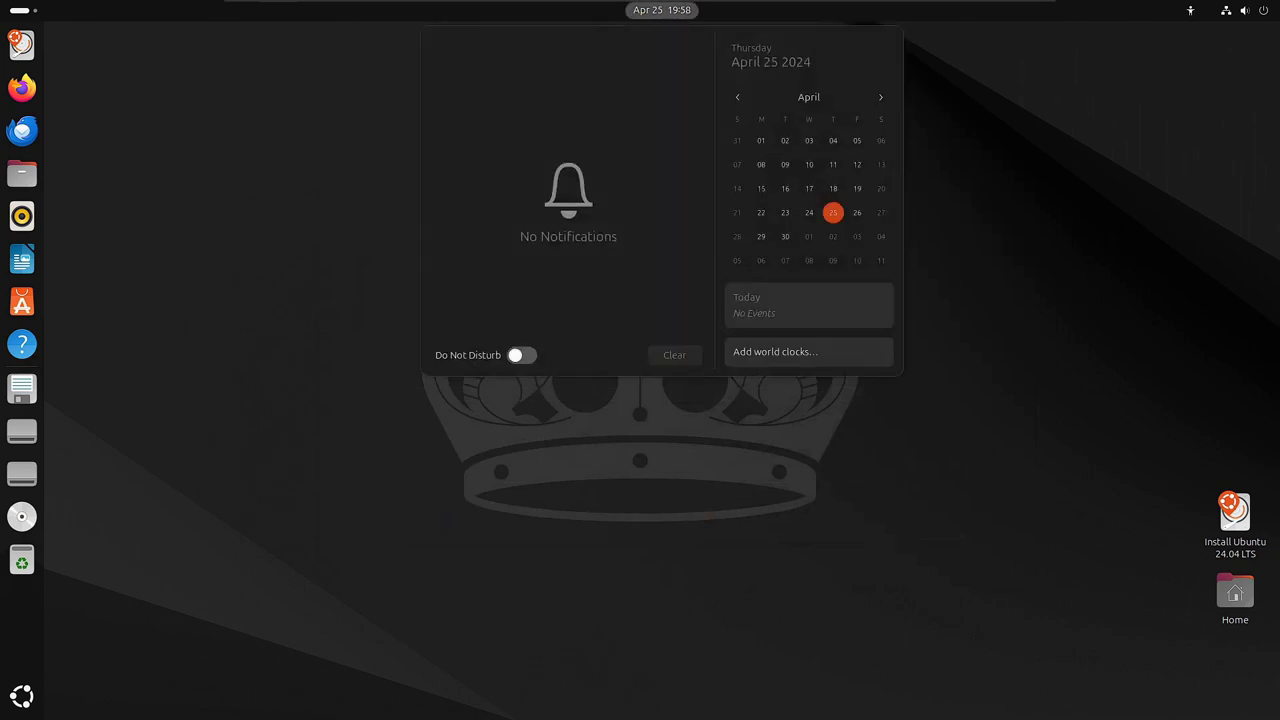
pyautogui.press('Escape')
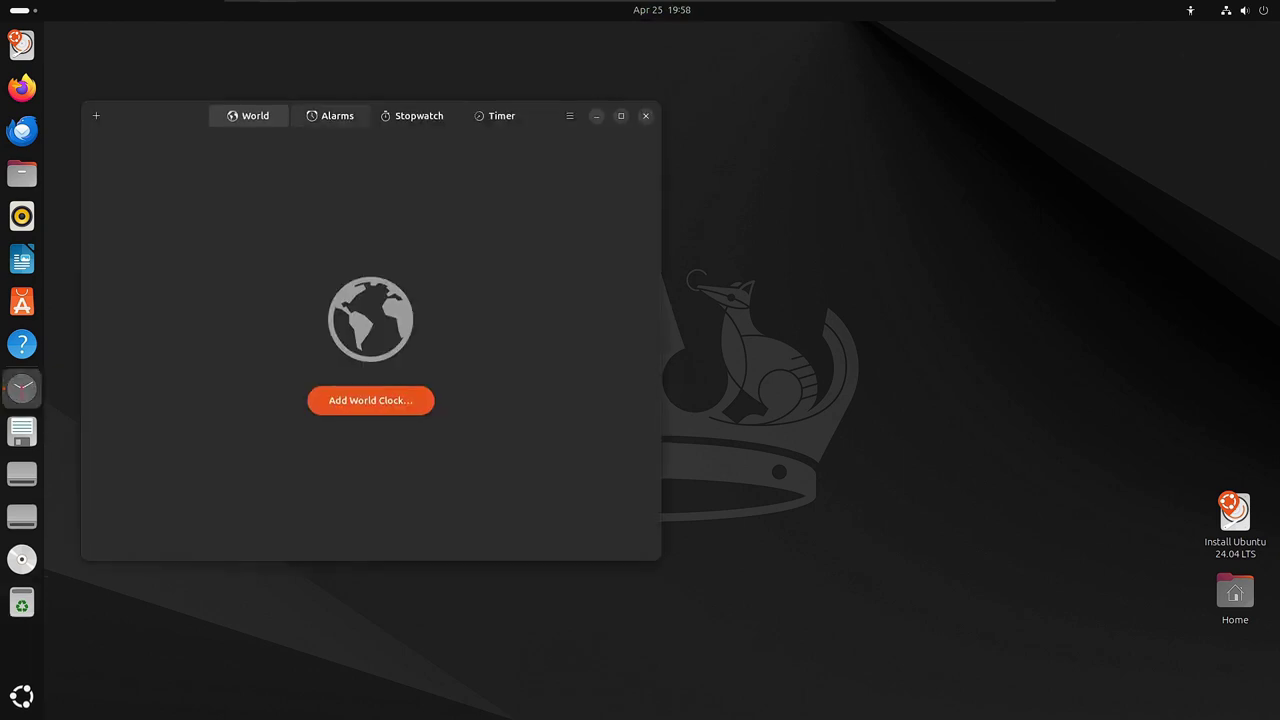
pyautogui.moveTo(330, 115); pyautogui.dragTo(559, 109)
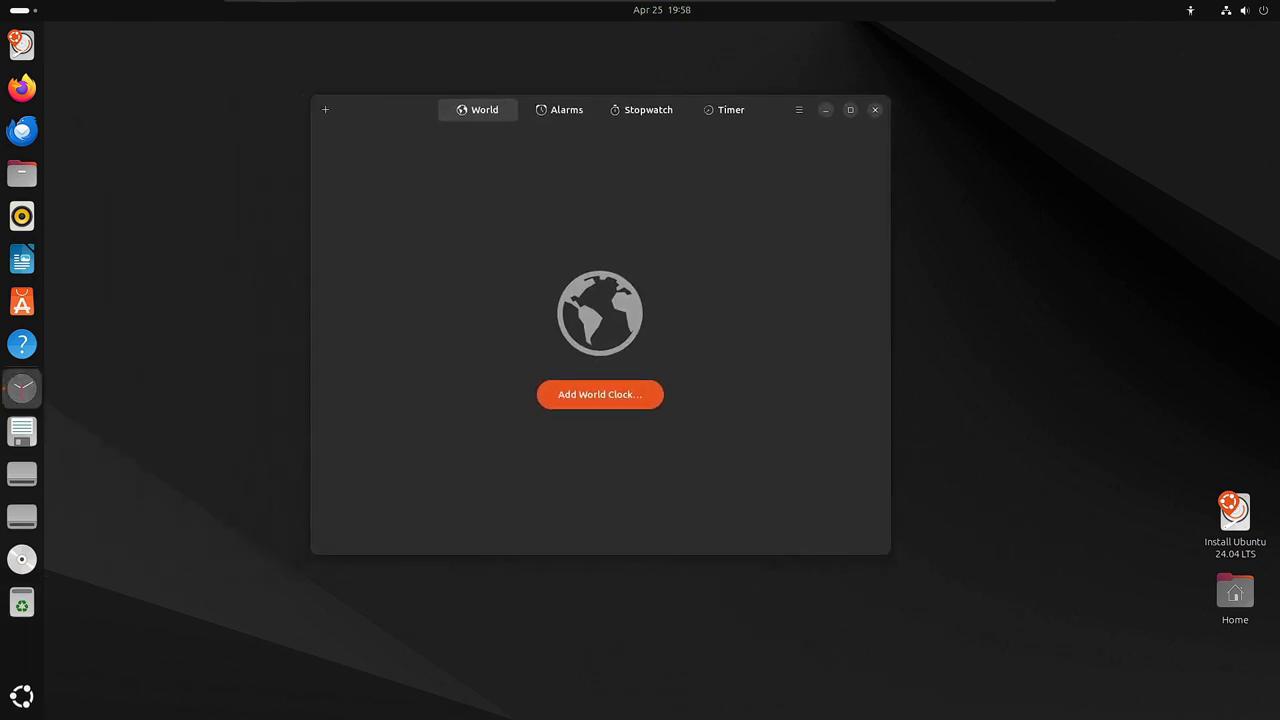
pyautogui.click(569, 115)
pyautogui.press('Return')
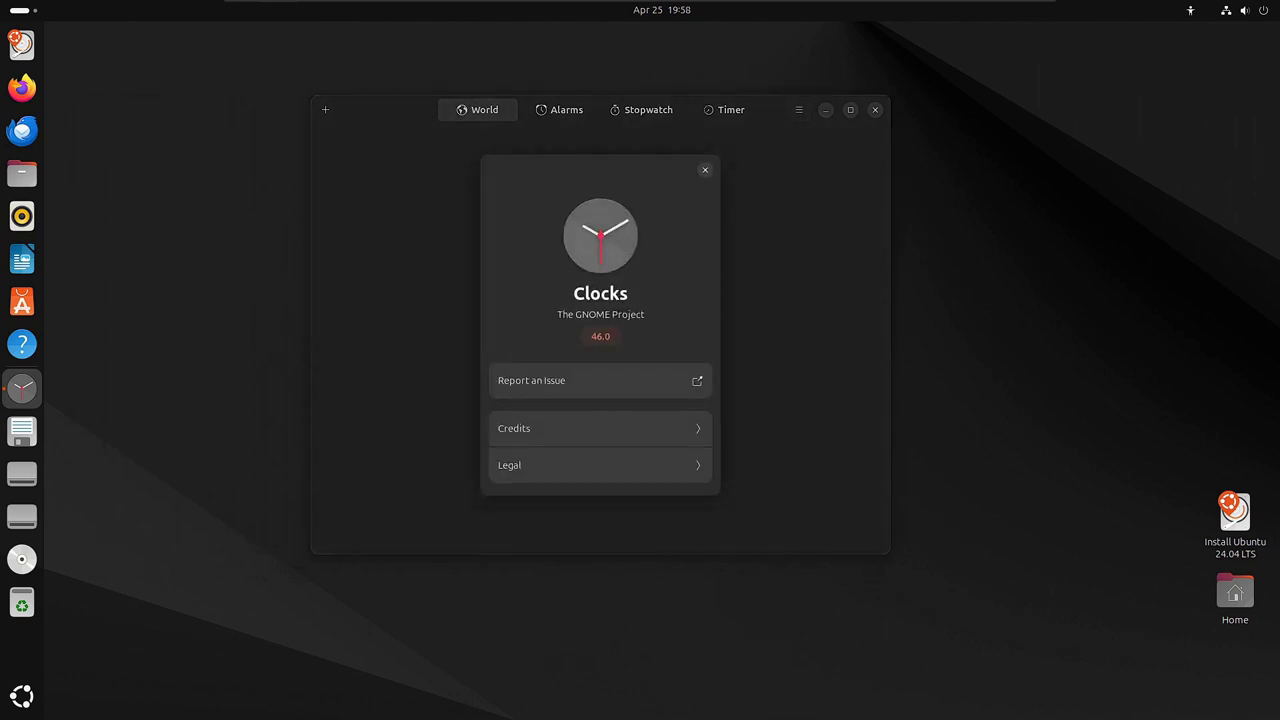
pyautogui.click(705, 170)
# View the Alarms, Stopwatch and Timer pages of Clocks, running the stopwatch briefly, and close the application
pyautogui.click(559, 109)
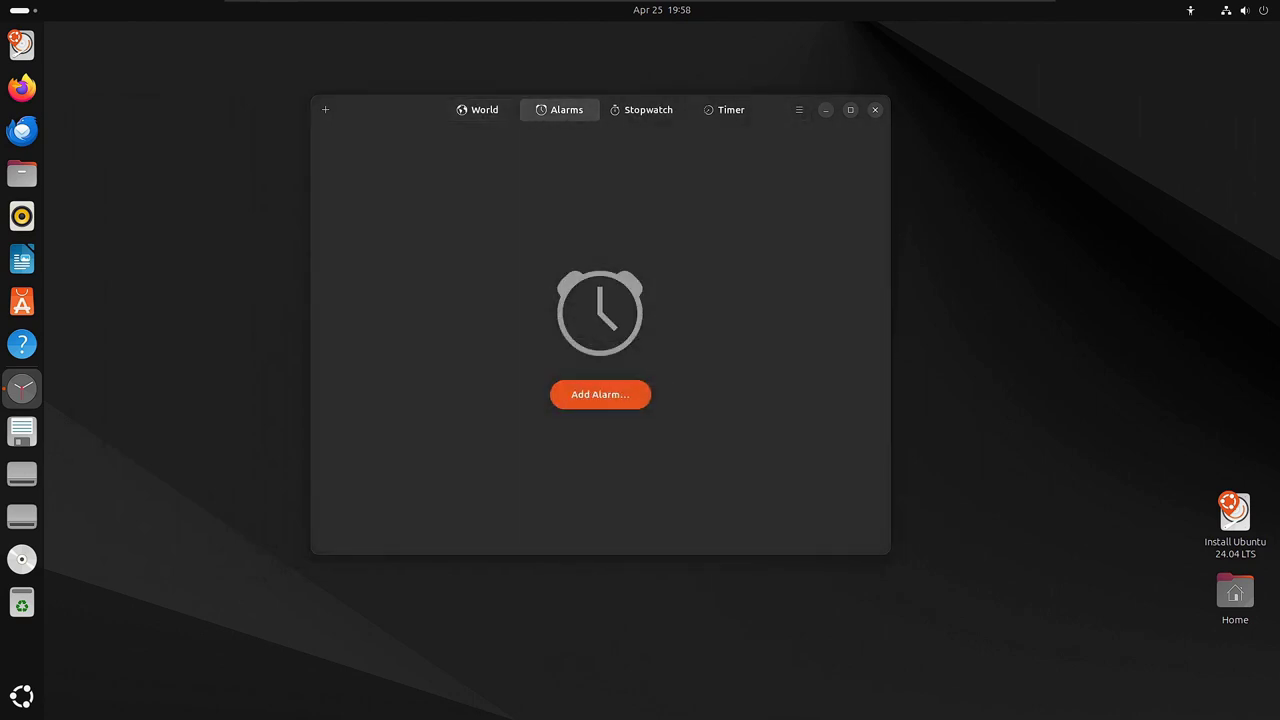
pyautogui.click(641, 109)
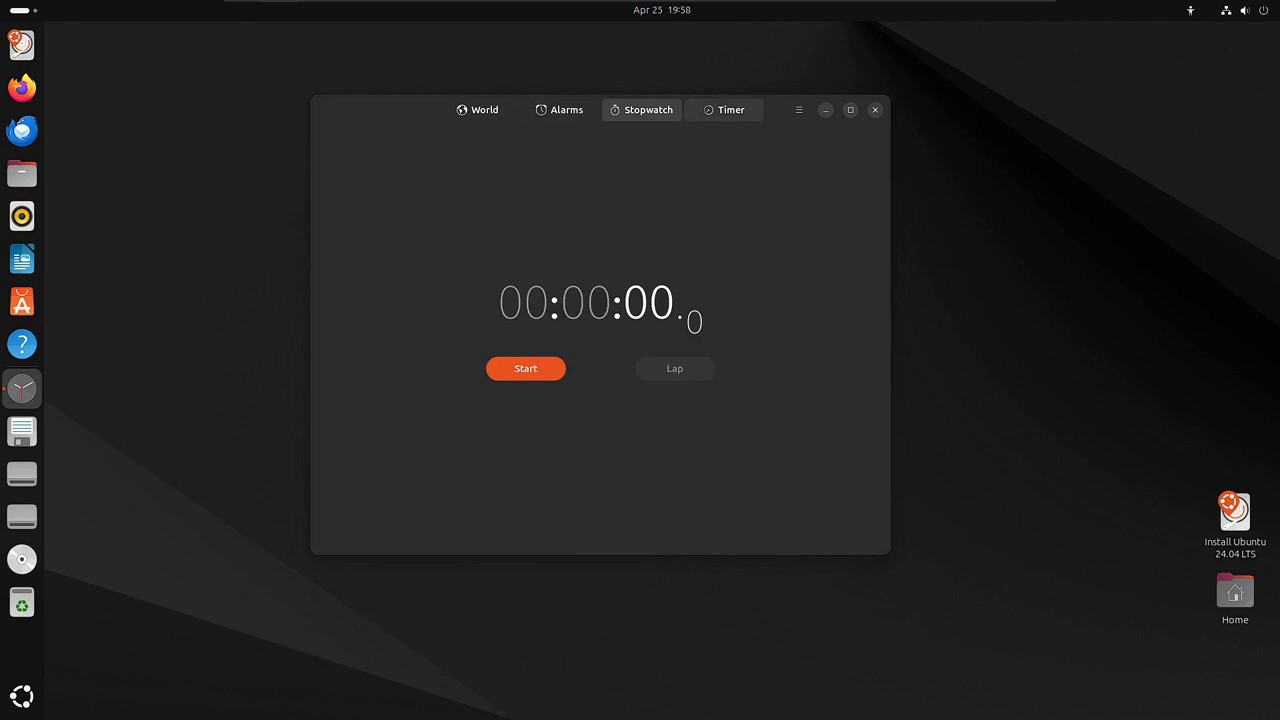
pyautogui.press('space')
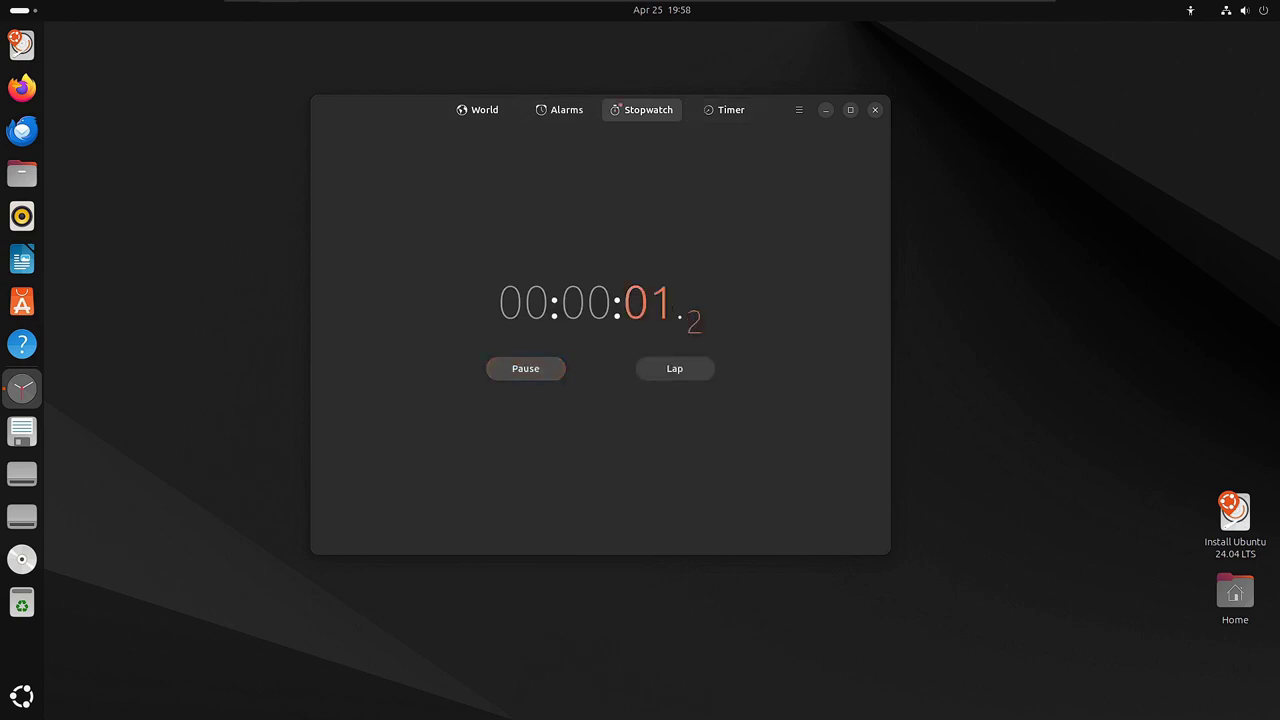
pyautogui.press('space')
pyautogui.click(724, 109)
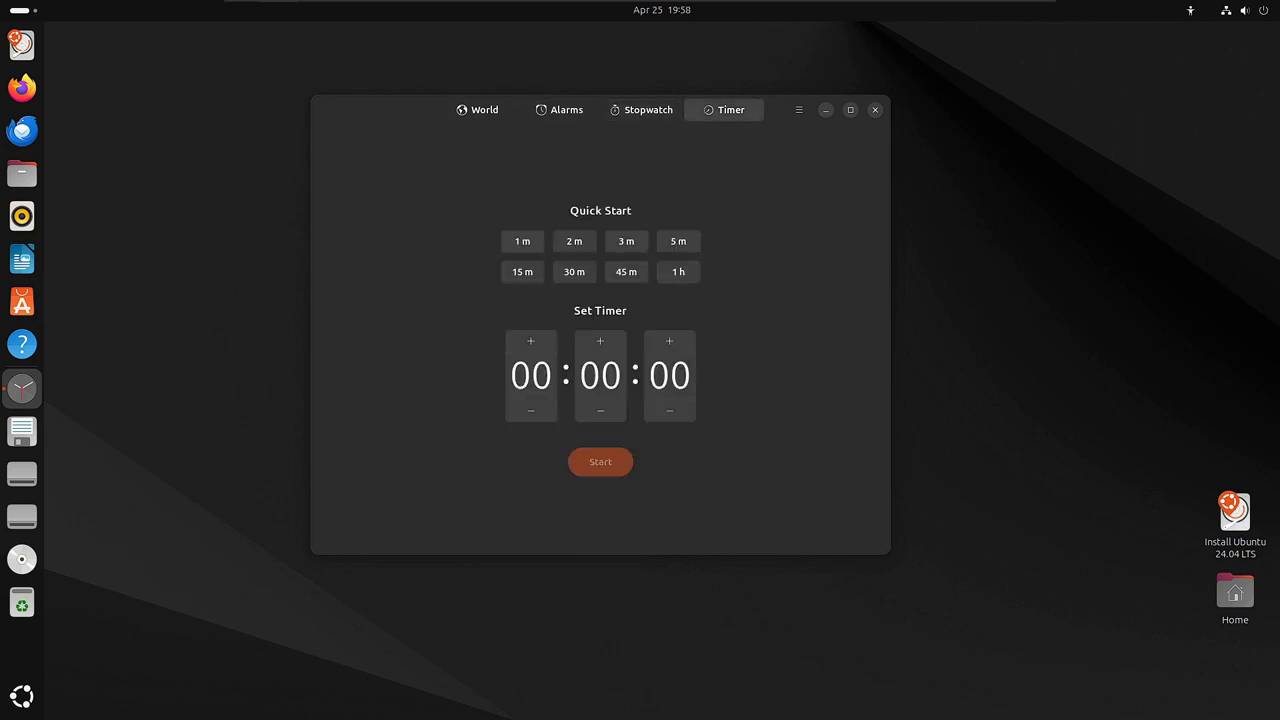
pyautogui.hotkey('alt', '1')
pyautogui.hotkey('ctrl', 'q')
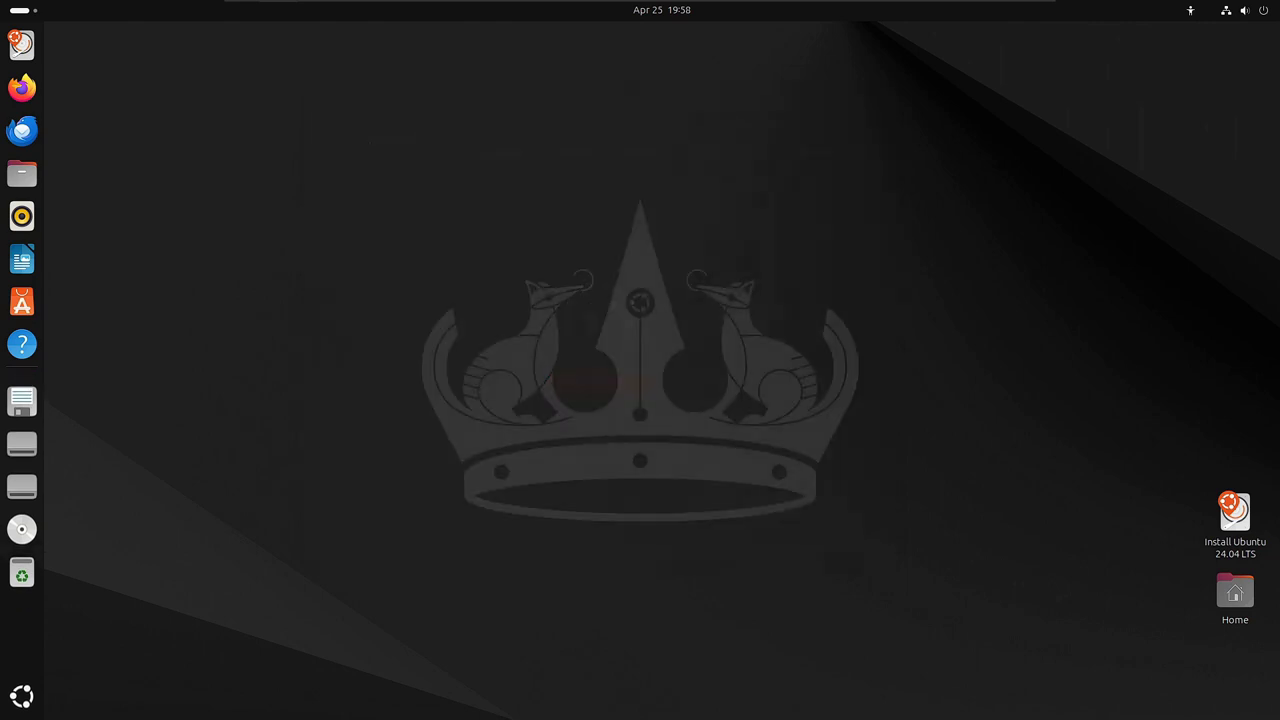
# View the quick settings, and look through both pages of the Utilities folder among the installed applications
pyautogui.press('super+s')
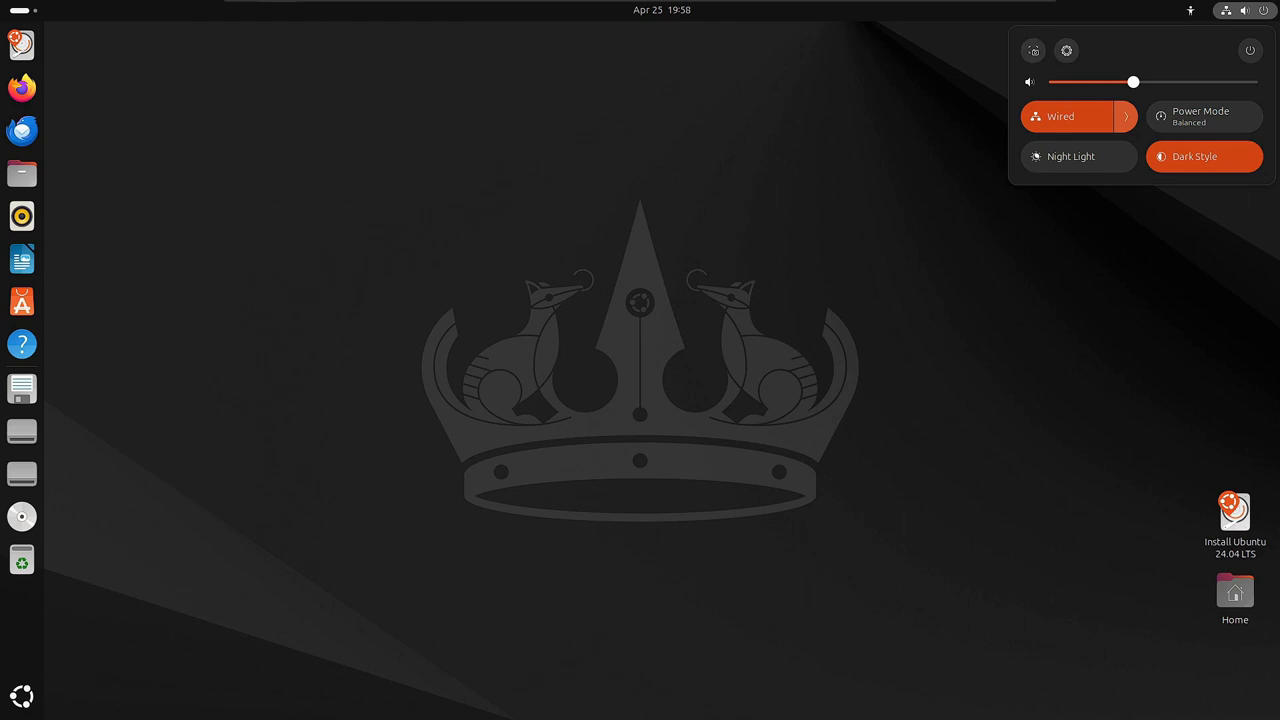
pyautogui.press('Escape')
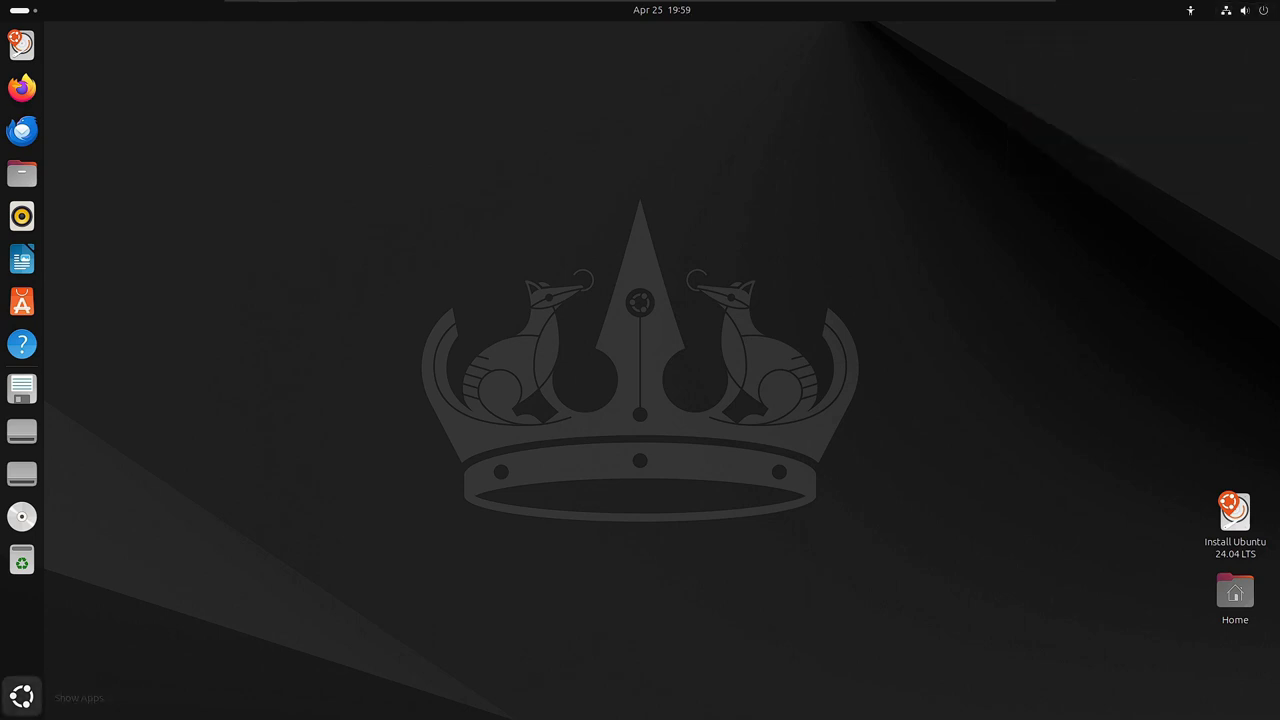
pyautogui.click(22, 696)
pyautogui.click(721, 500)
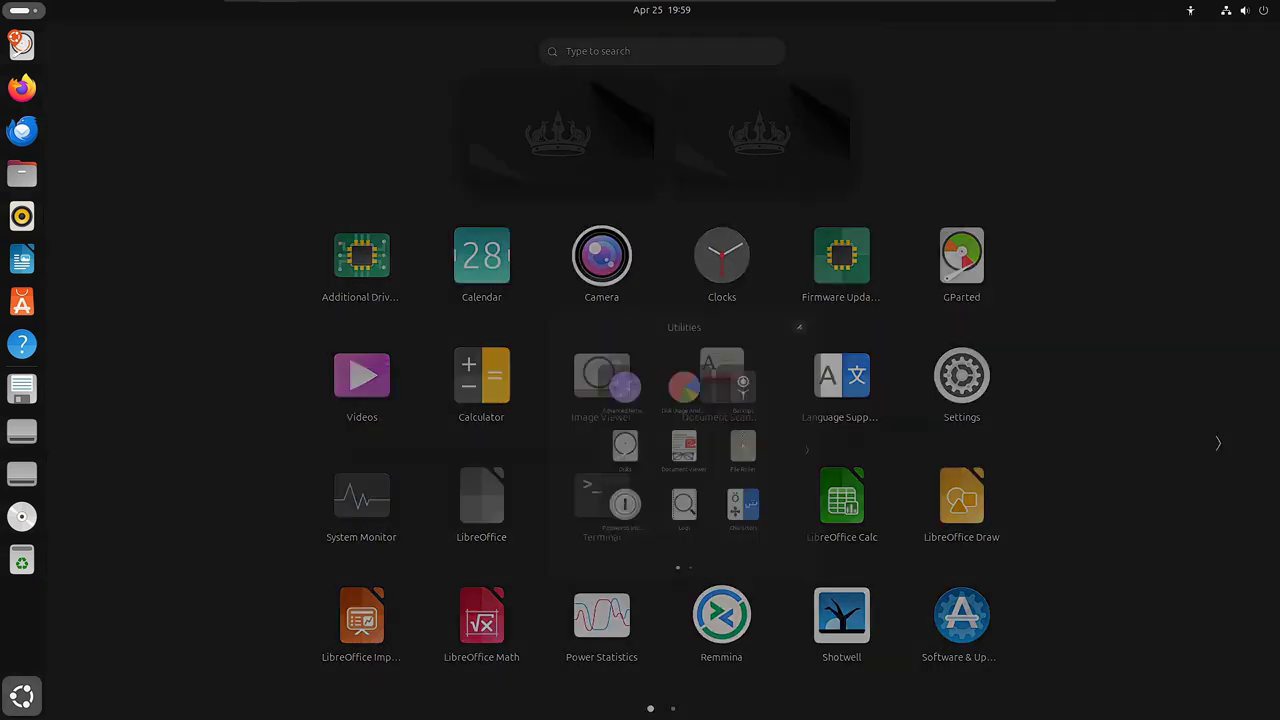
pyautogui.click(856, 382)
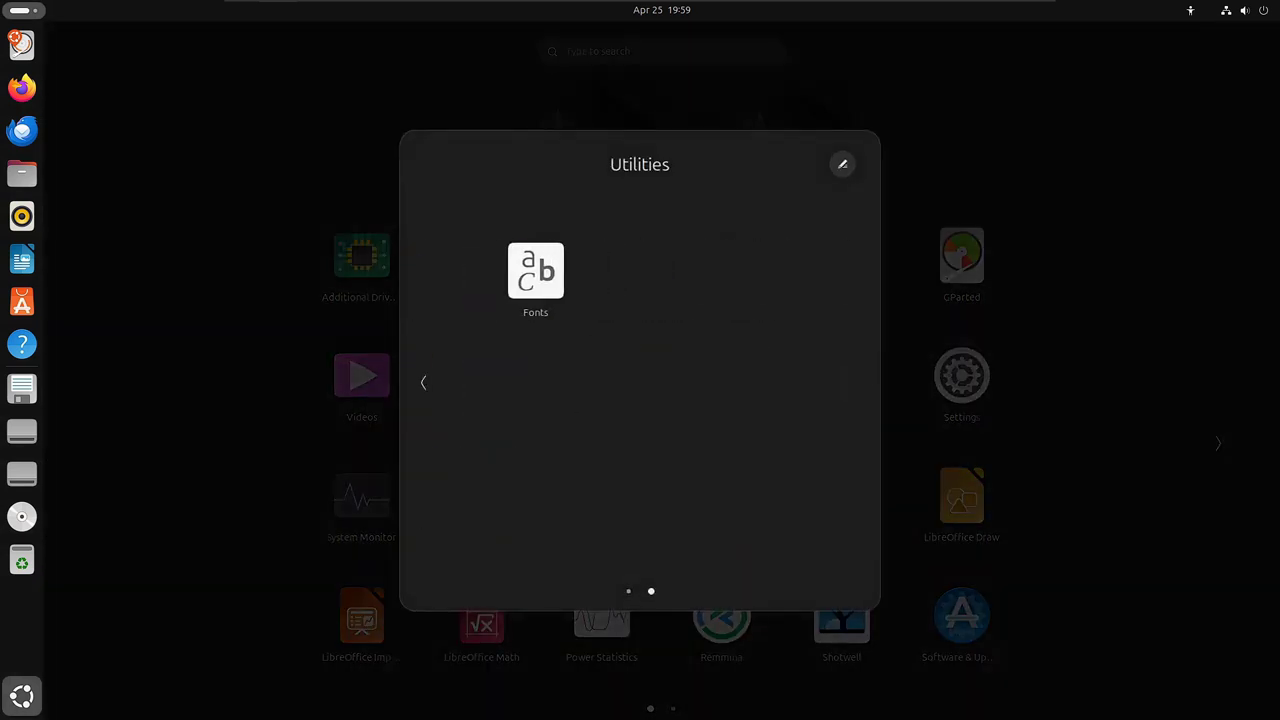
pyautogui.click(423, 382)
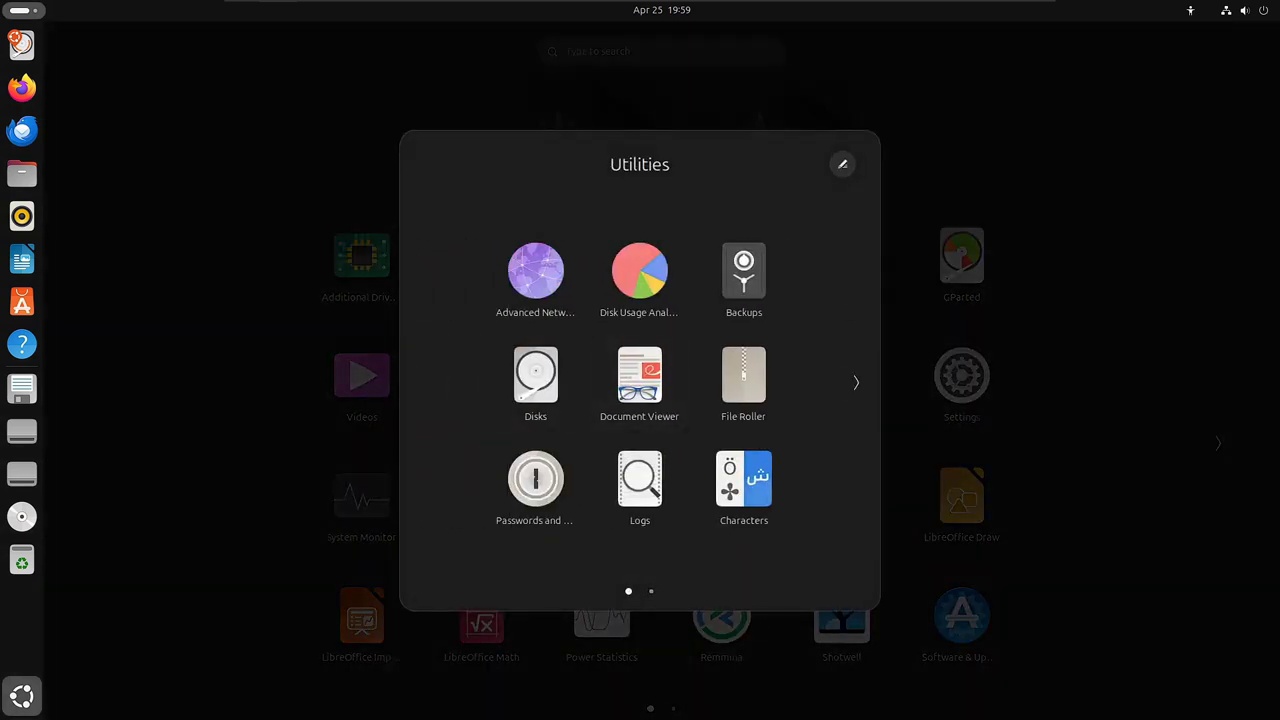
pyautogui.press('Escape')
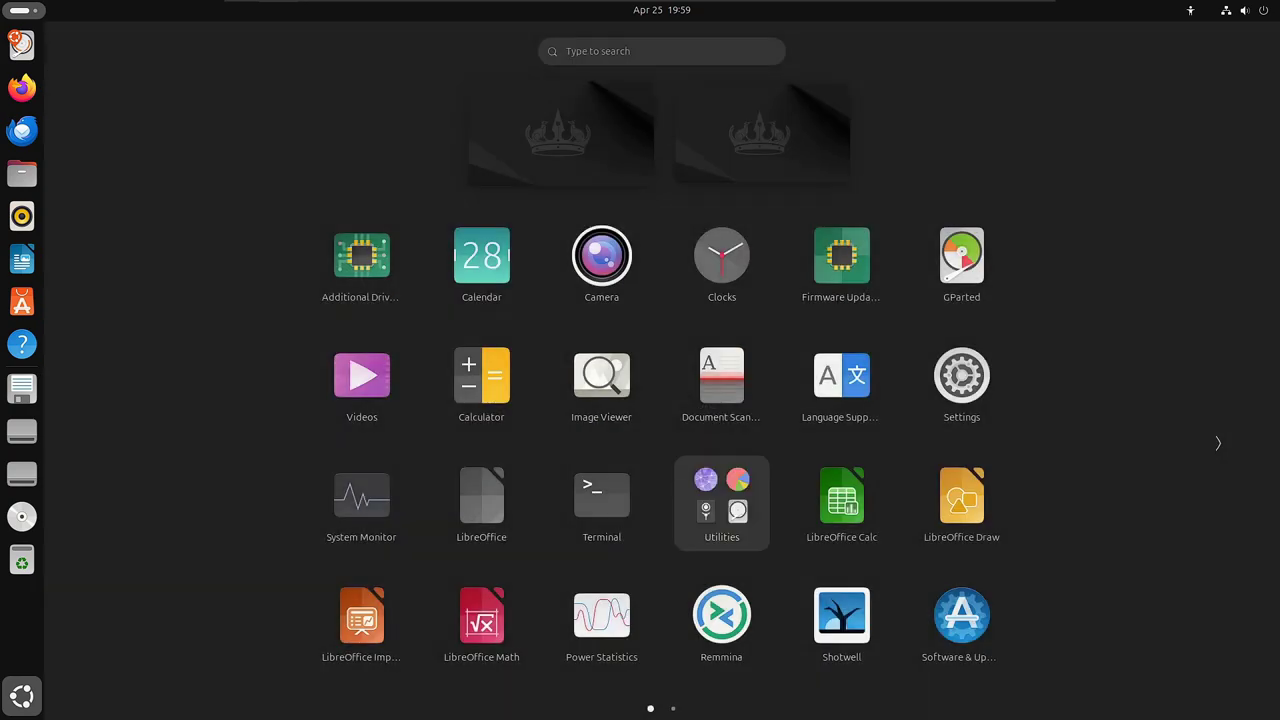
# Try to launch GParted and cancel its authentication request
pyautogui.click(961, 256)
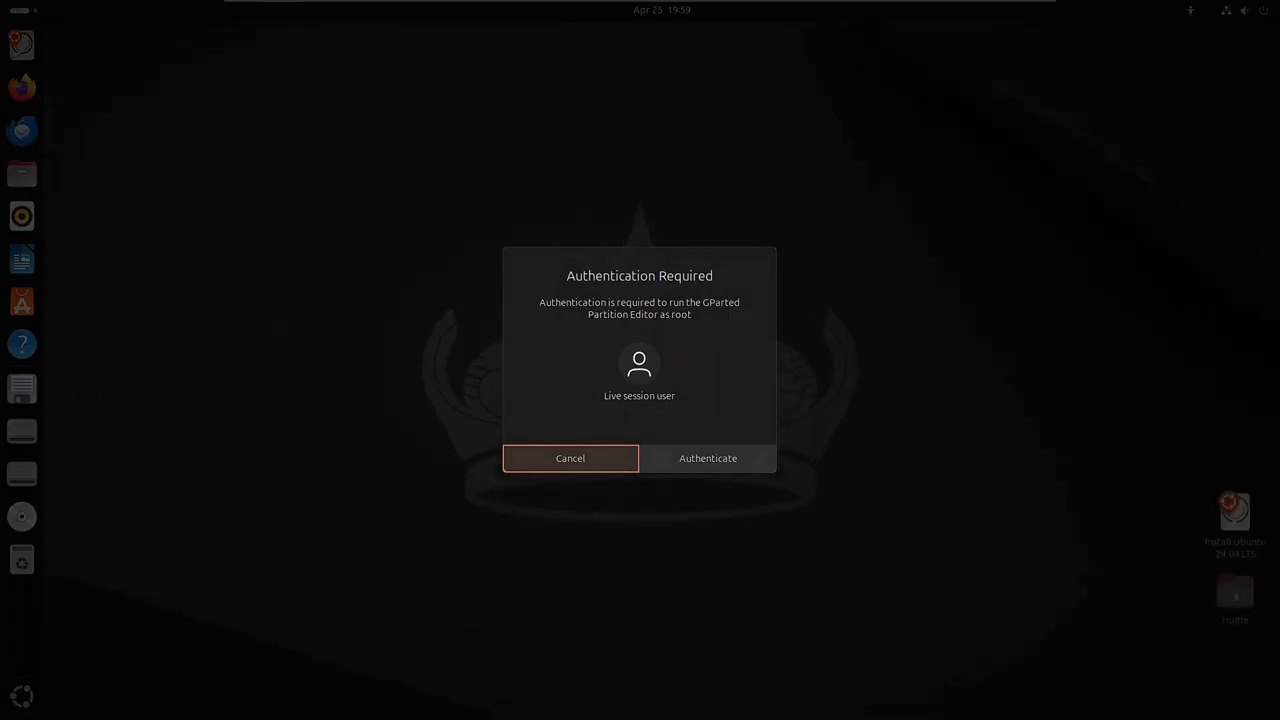
pyautogui.press('Escape')
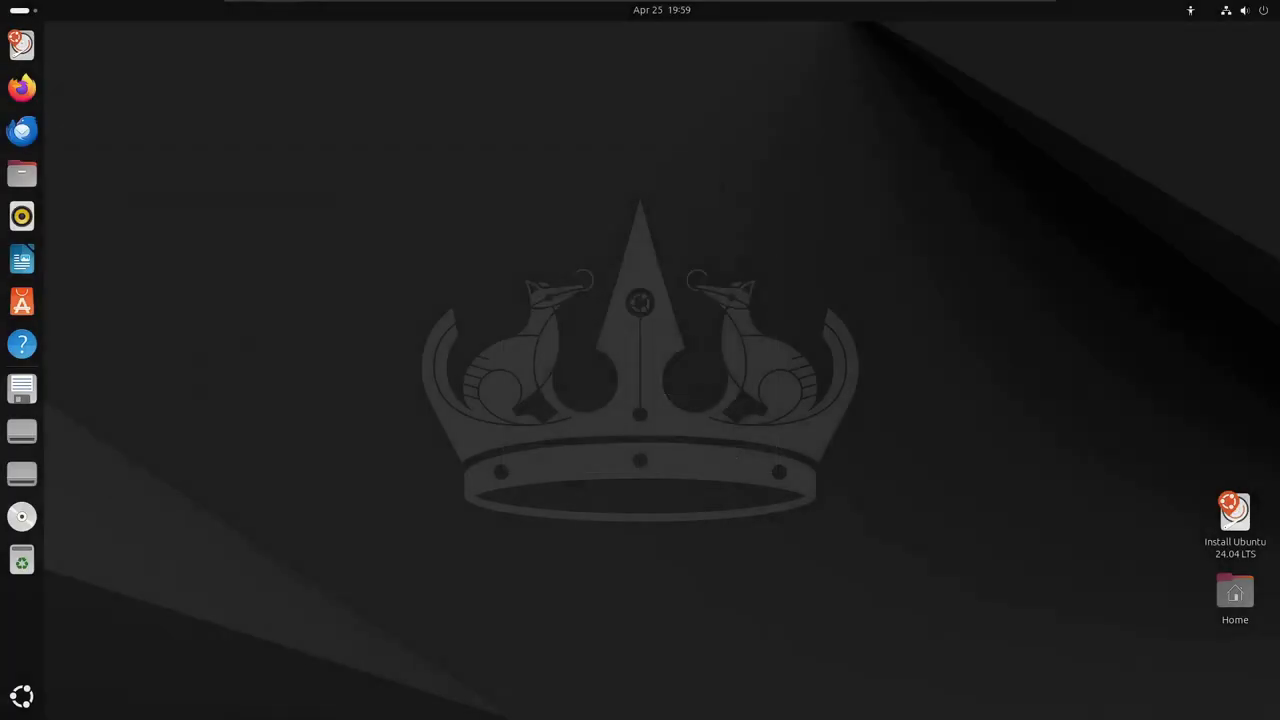
# Open the desktop background settings to view the Appearance options, and close Settings
pyautogui.rightClick(513, 235)
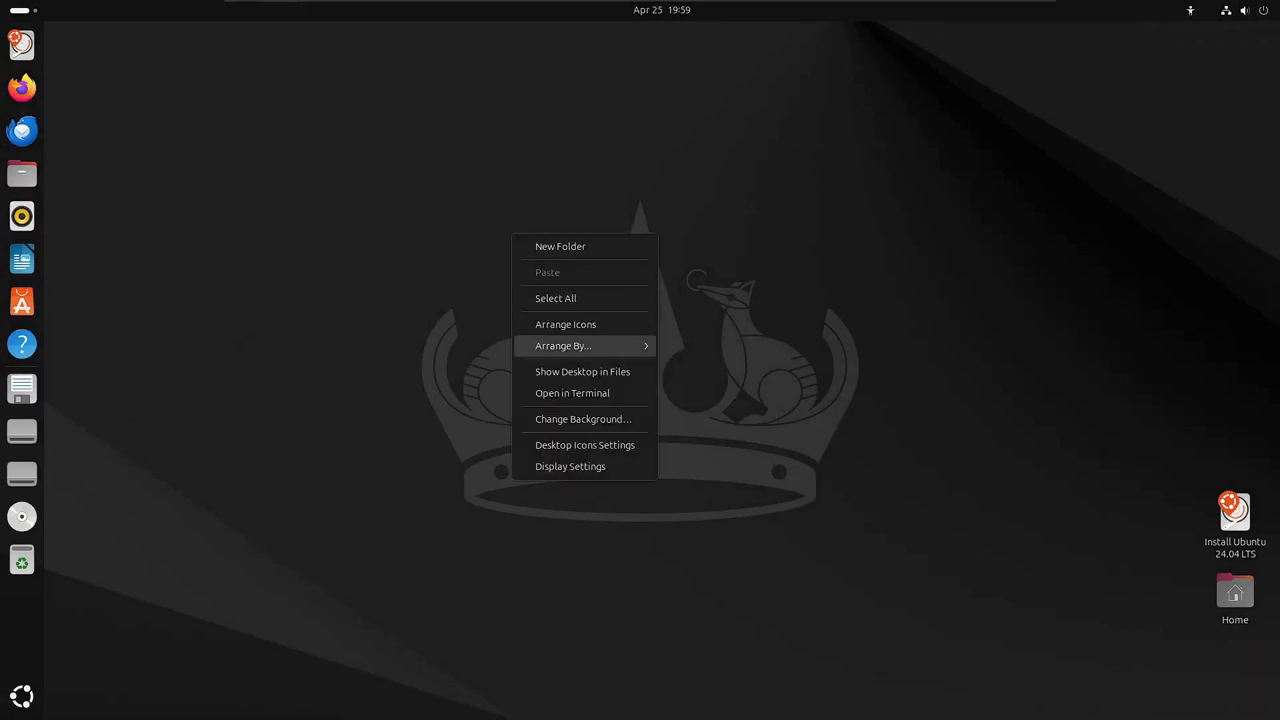
pyautogui.click(583, 419)
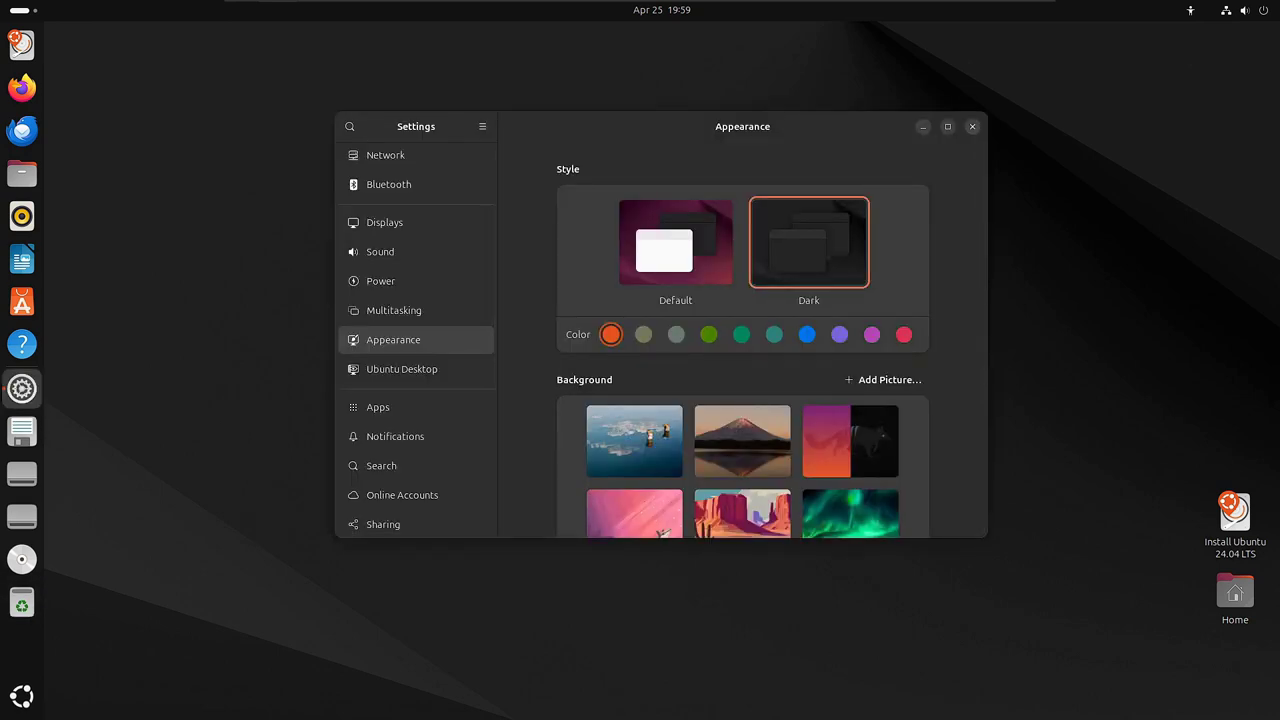
pyautogui.click(972, 126)
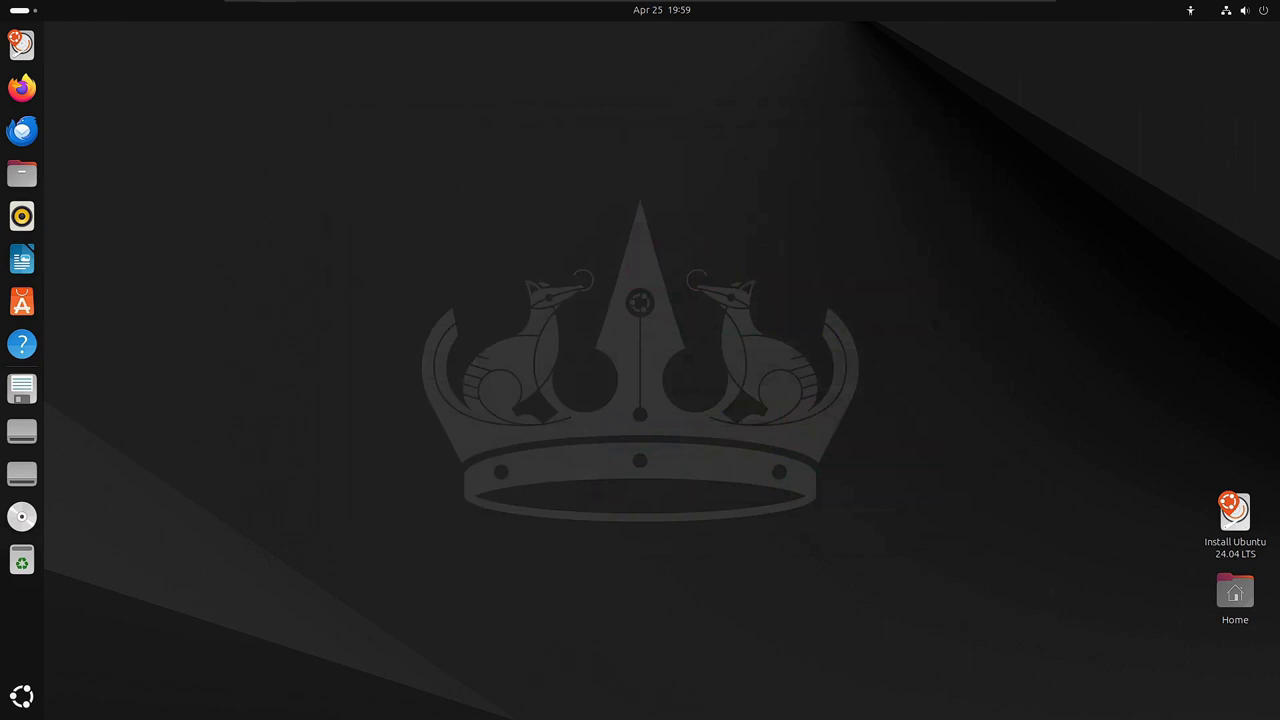